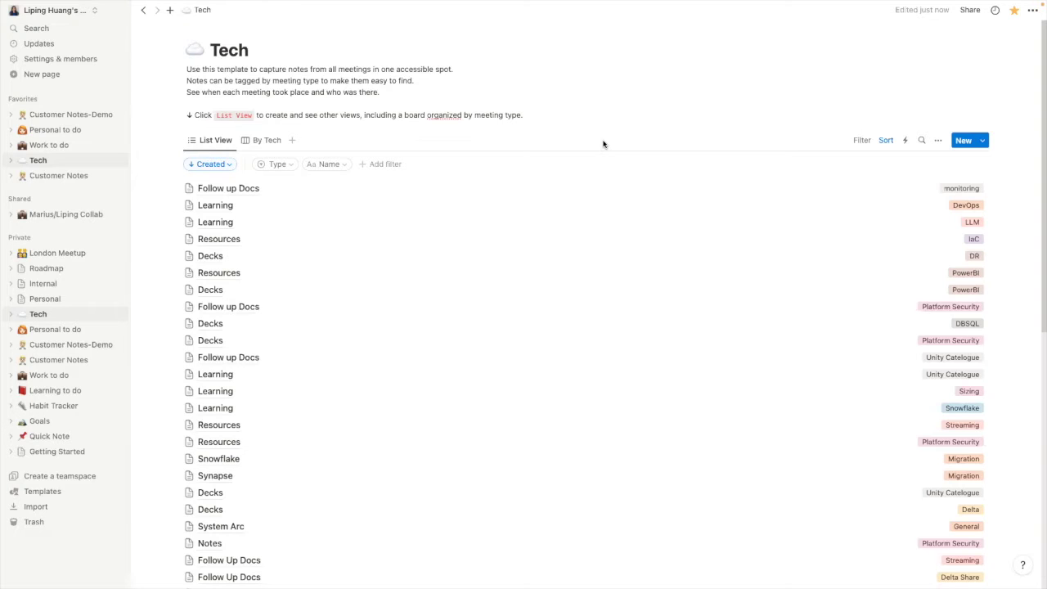
Step: View the top Follow up Docs entry in the Tech list, close it, and show the By Tech board
{"action": "left_click", "coordinate": [239, 187]}
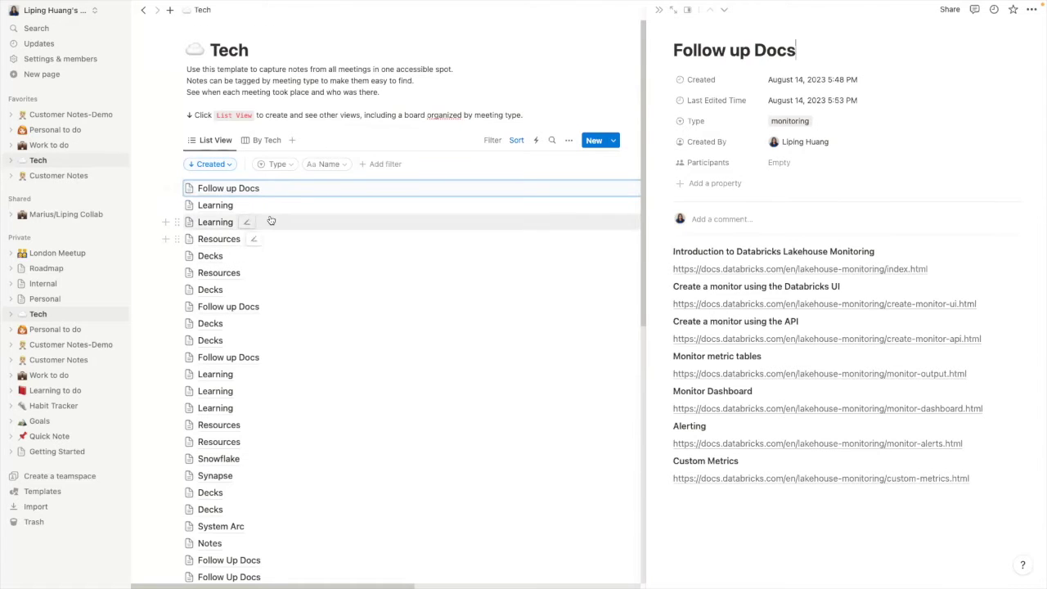
{"action": "left_click", "coordinate": [659, 10]}
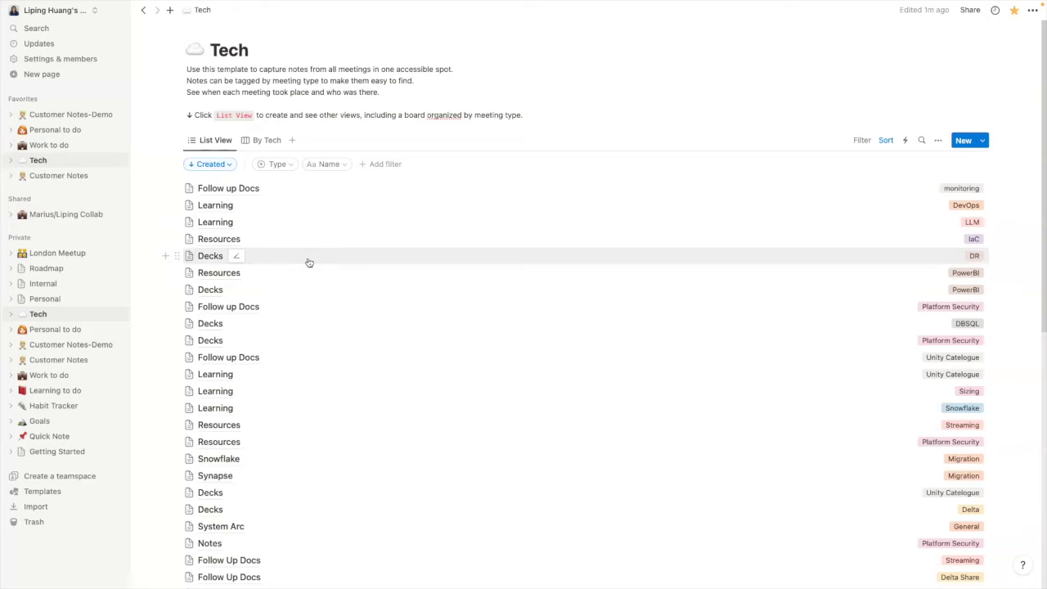
{"action": "left_click", "coordinate": [256, 143]}
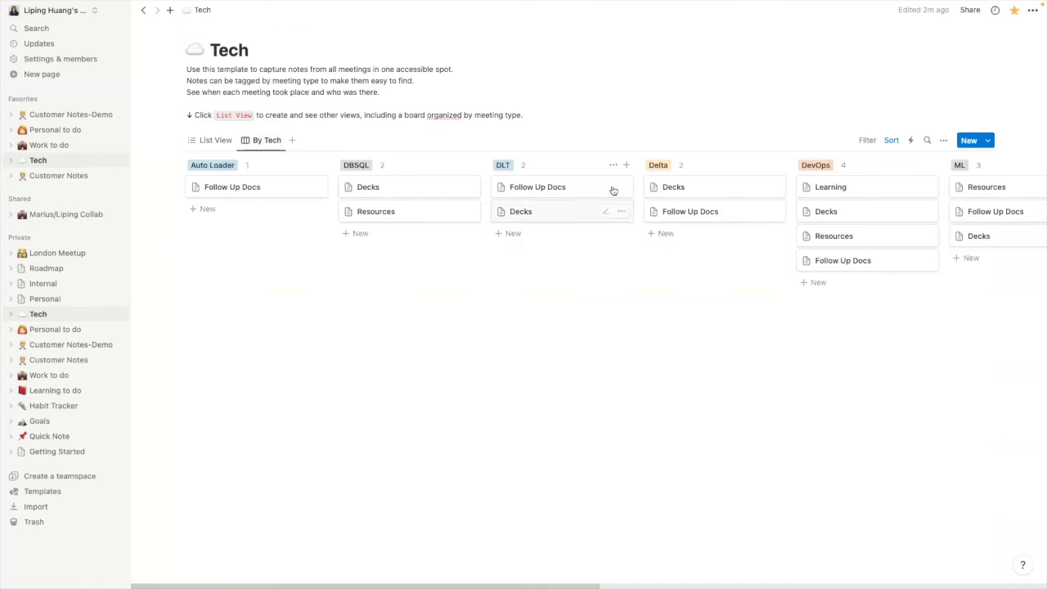
Step: Open the Follow Up Docs page in the DLT column and remove DLT from its Type property
{"action": "left_click", "coordinate": [556, 192]}
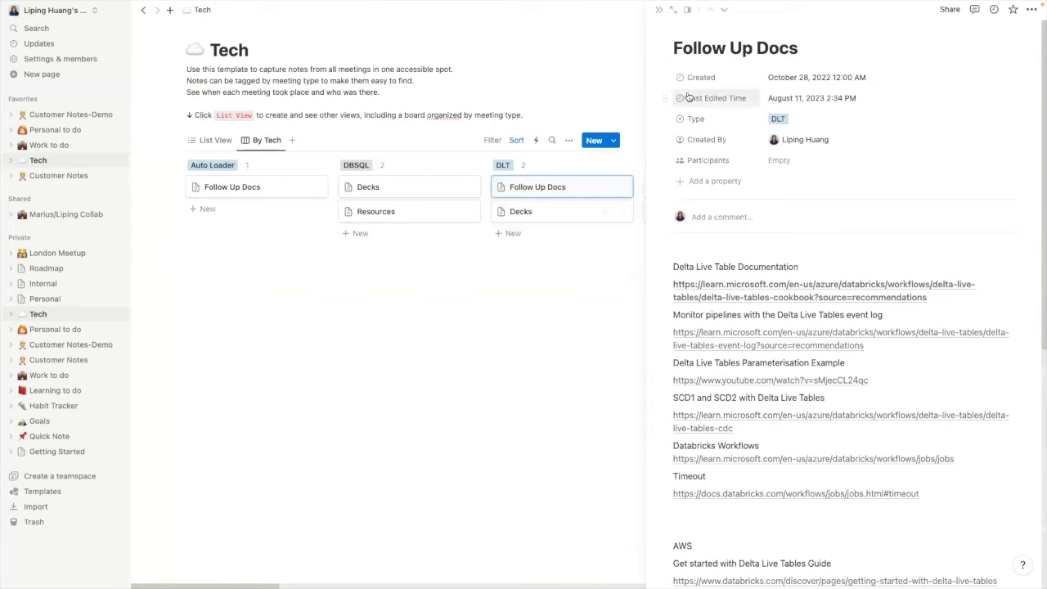
{"action": "left_click", "coordinate": [809, 119]}
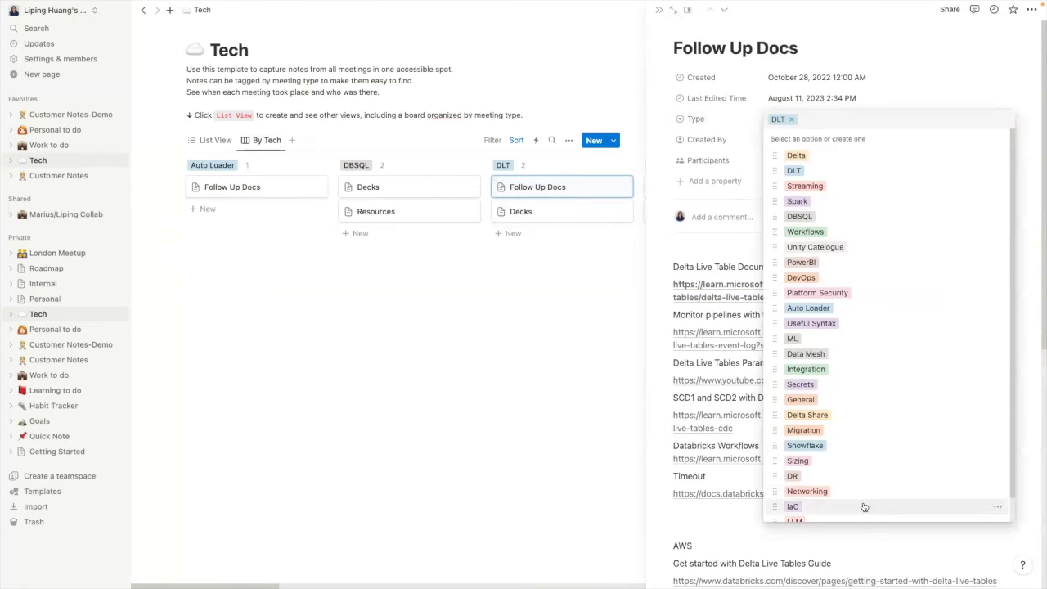
{"action": "scroll", "coordinate": [869, 476], "scroll_direction": "down", "scroll_amount": 1}
{"action": "scroll", "coordinate": [870, 477], "scroll_direction": "up", "scroll_amount": 1}
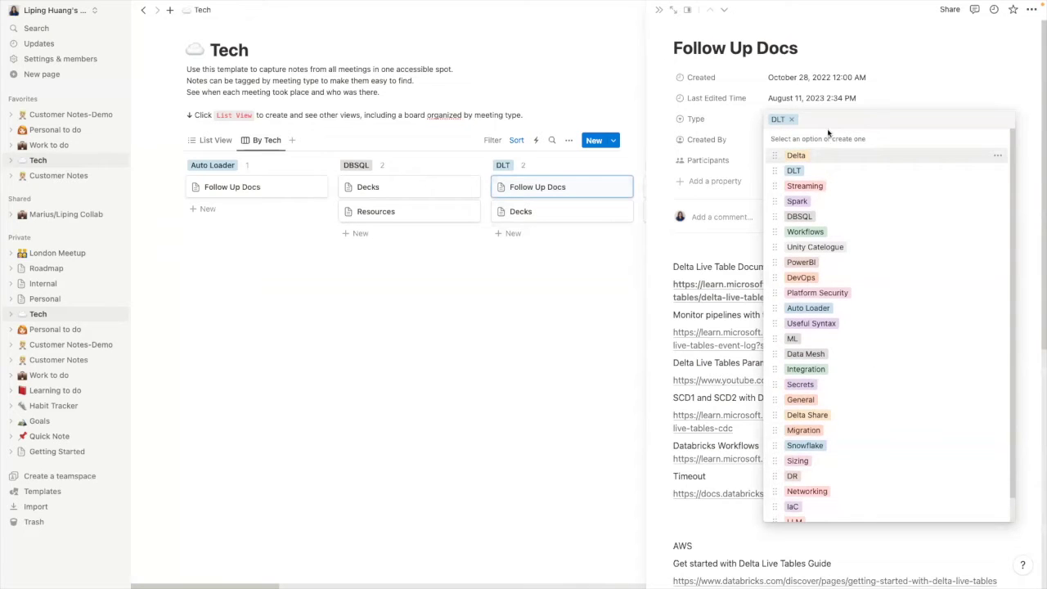
{"action": "left_click", "coordinate": [791, 119]}
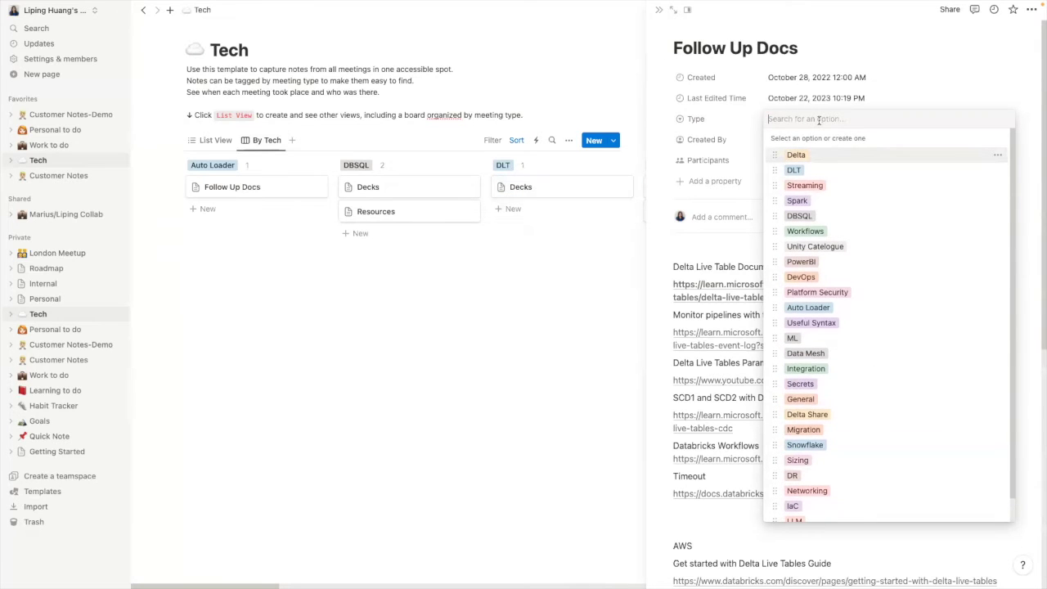
Step: Try out "new tech" as a new Type option for Follow Up Docs, discard the text, and close the page
{"action": "type", "text": "new tec"}
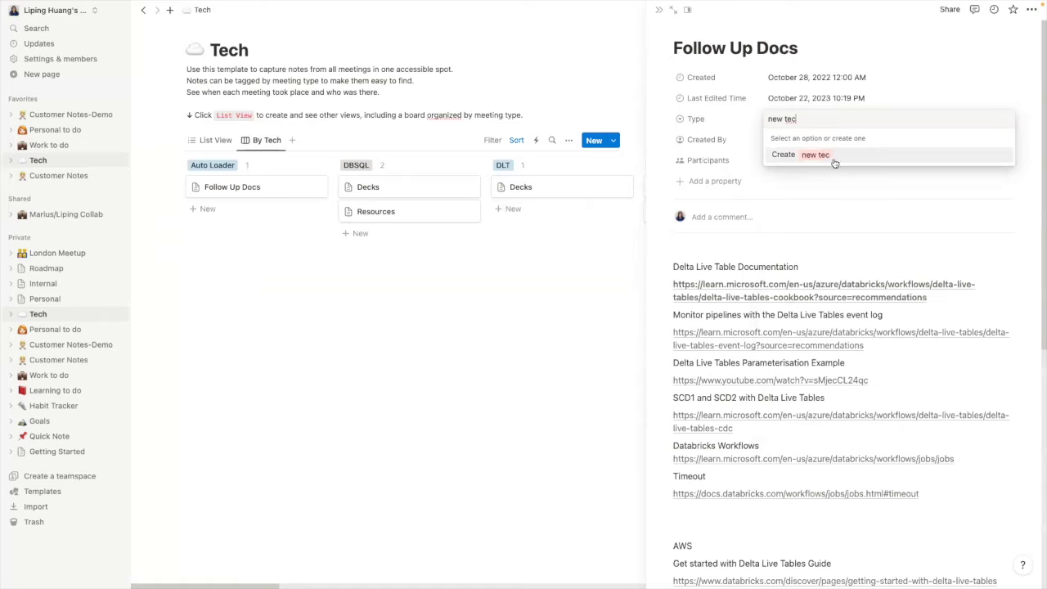
{"action": "type", "text": "h"}
{"action": "key", "text": "BackSpace"}
{"action": "key", "text": "BackSpace"}
{"action": "key", "text": "BackSpace"}
{"action": "key", "text": "BackSpace"}
{"action": "key", "text": "BackSpace"}
{"action": "key", "text": "BackSpace"}
{"action": "key", "text": "BackSpace"}
{"action": "key", "text": "BackSpace"}
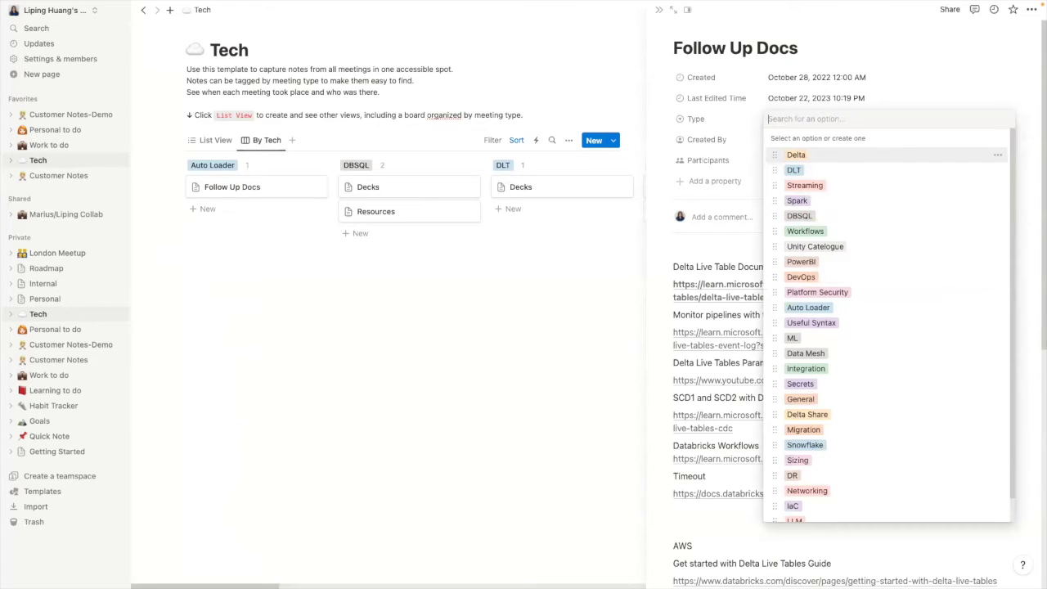
{"action": "left_click", "coordinate": [559, 271]}
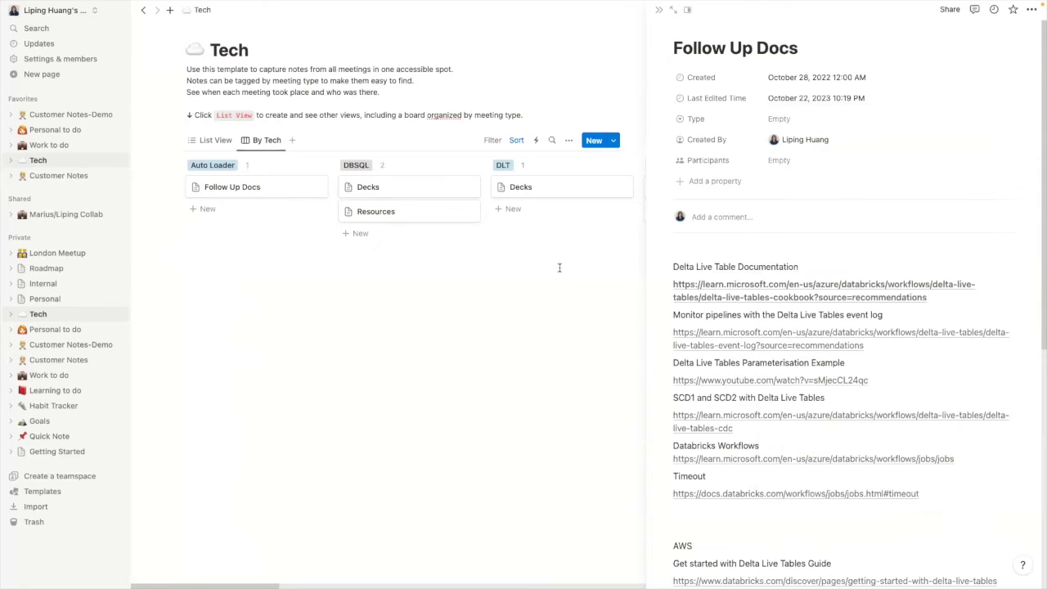
{"action": "left_click", "coordinate": [659, 10]}
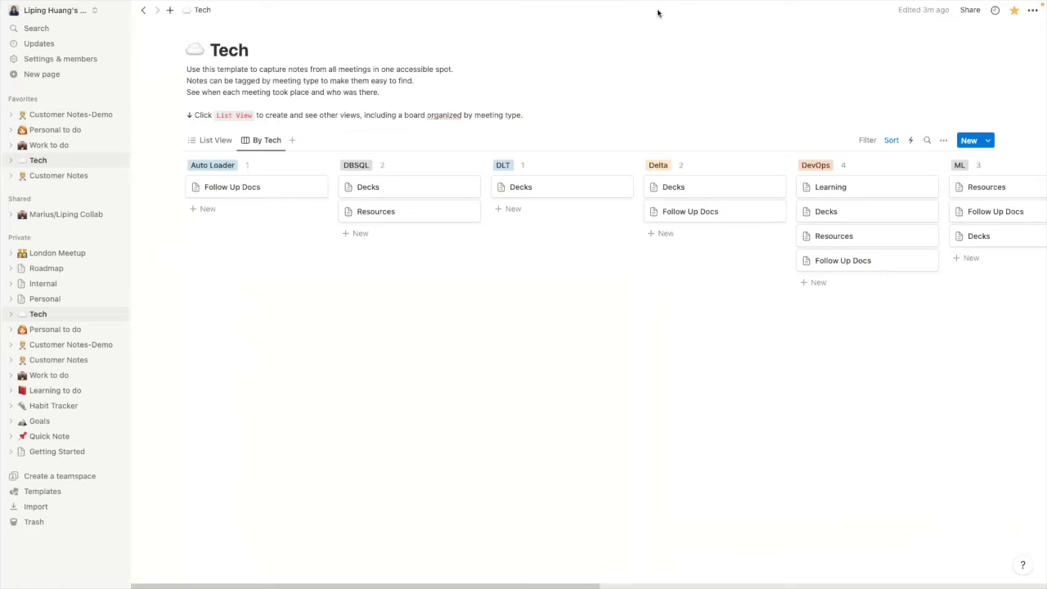
Step: Open the Customer Notes-Demo page from the favorites and check the options offered by its Type filter
{"action": "left_click", "coordinate": [82, 114]}
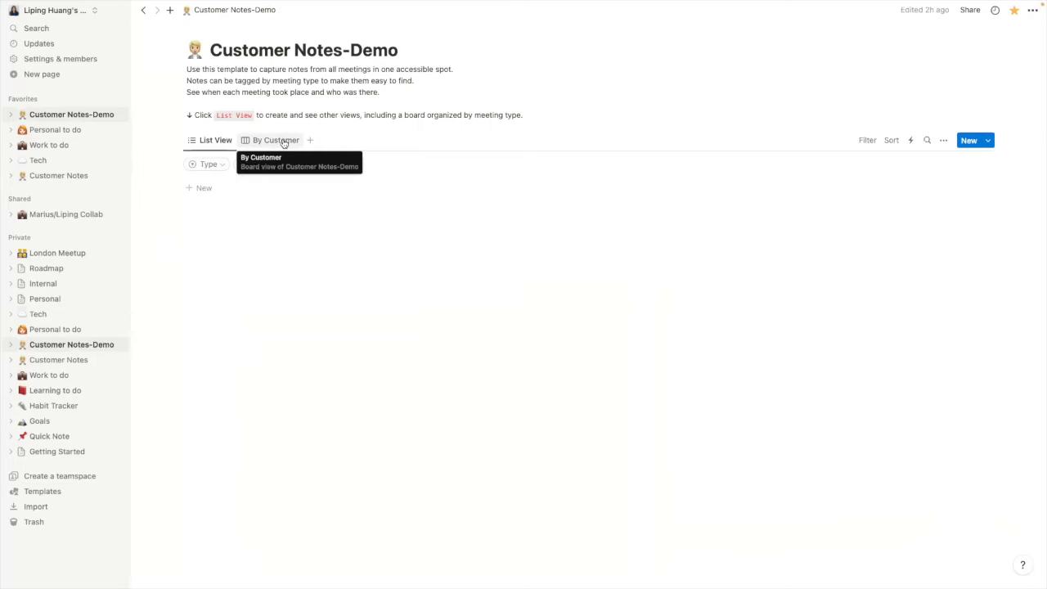
{"action": "left_click", "coordinate": [209, 164]}
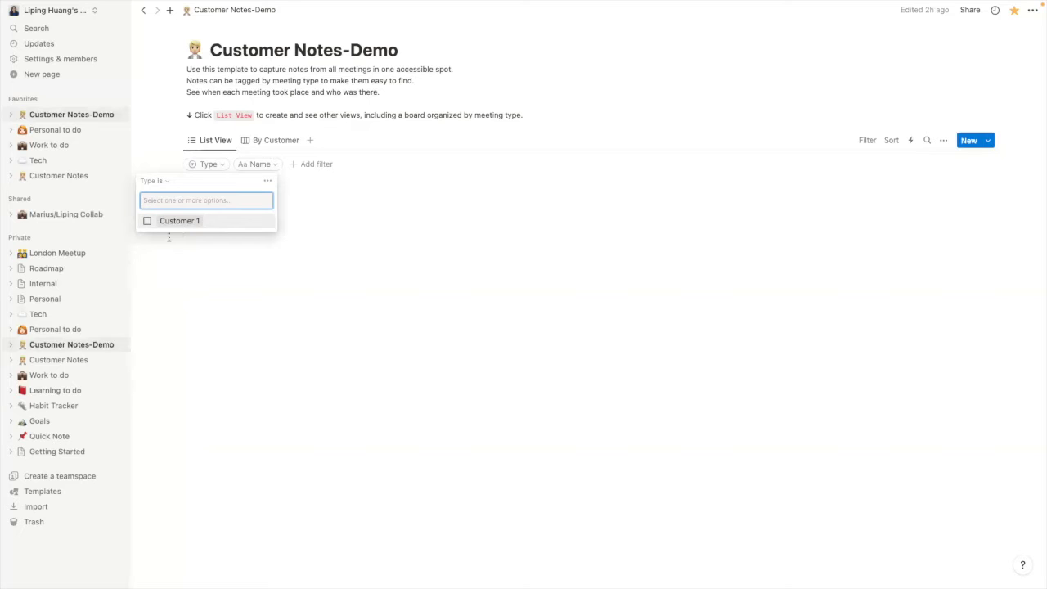
{"action": "left_click", "coordinate": [372, 251]}
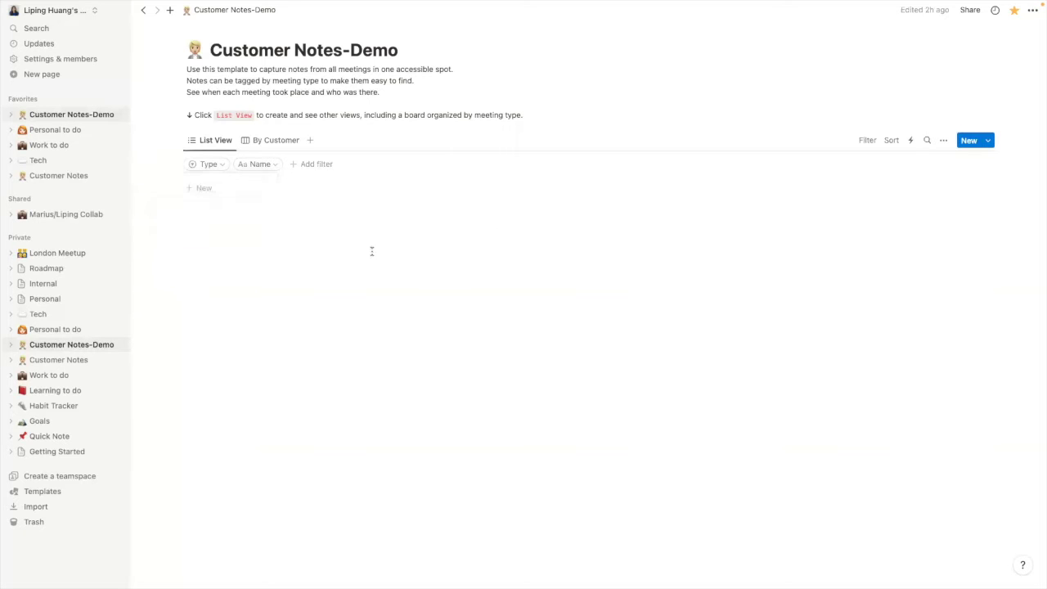
Step: Create a new entry in the Customer Notes-Demo list and apply the Daily Standup template to it
{"action": "left_click", "coordinate": [204, 188]}
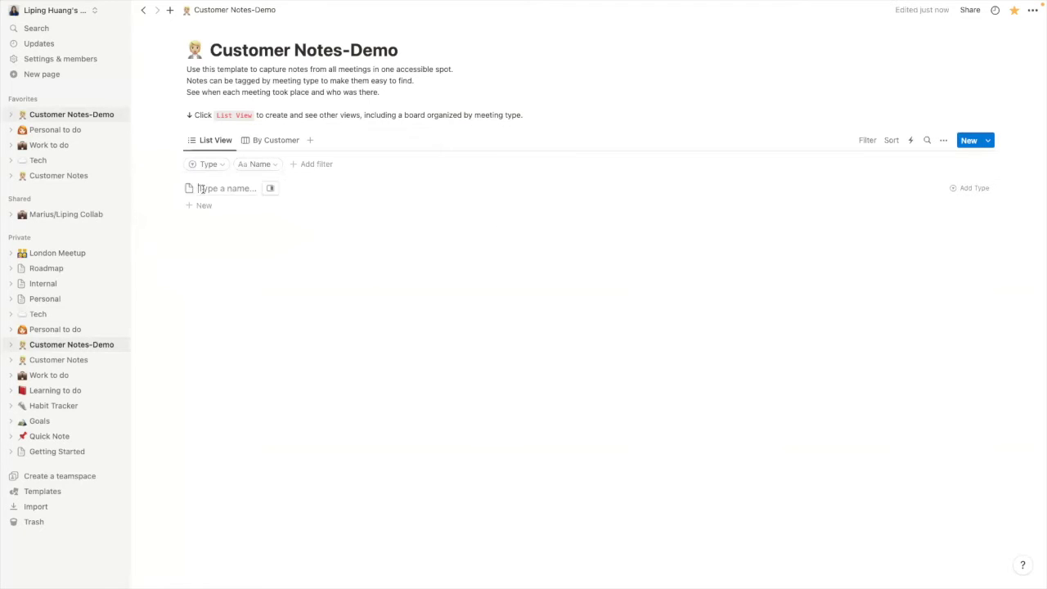
{"action": "left_click", "coordinate": [275, 189]}
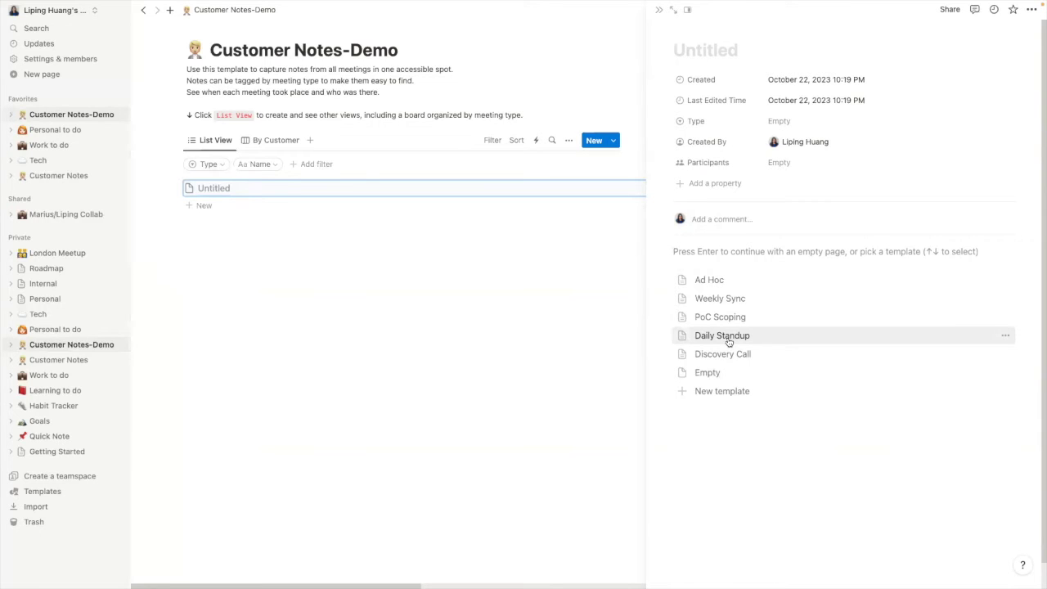
{"action": "left_click", "coordinate": [728, 340]}
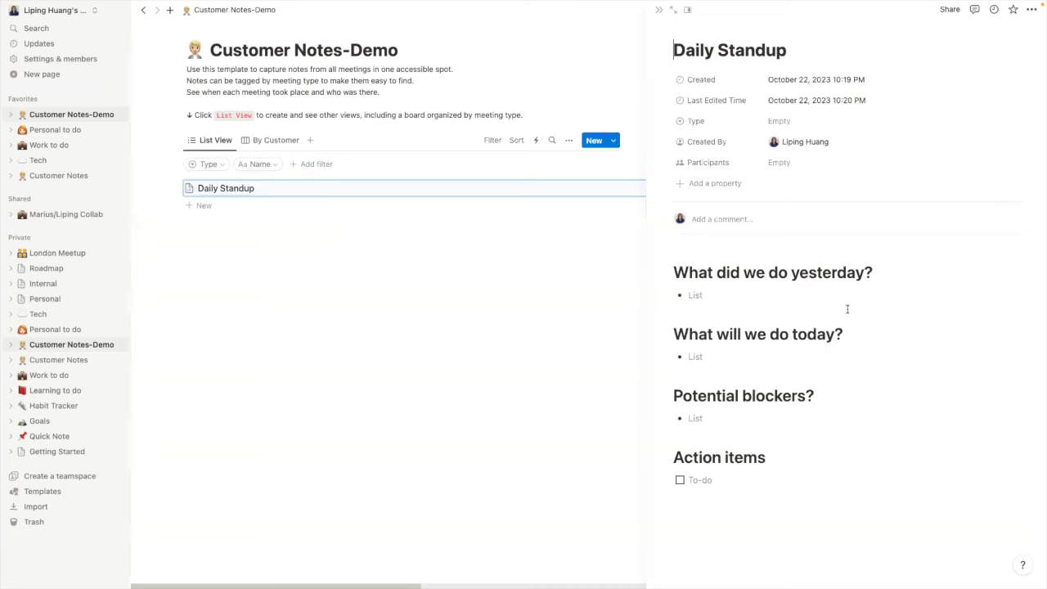
{"action": "left_click", "coordinate": [717, 294]}
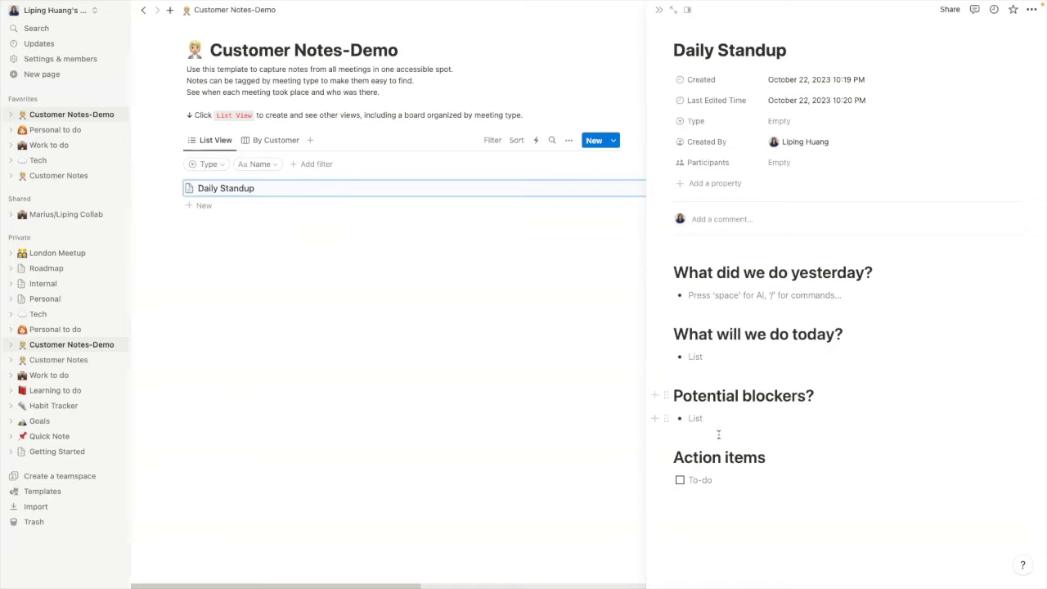
Step: Create the Type option "Customer2" and assign it to the Daily Standup entry
{"action": "left_click", "coordinate": [777, 124]}
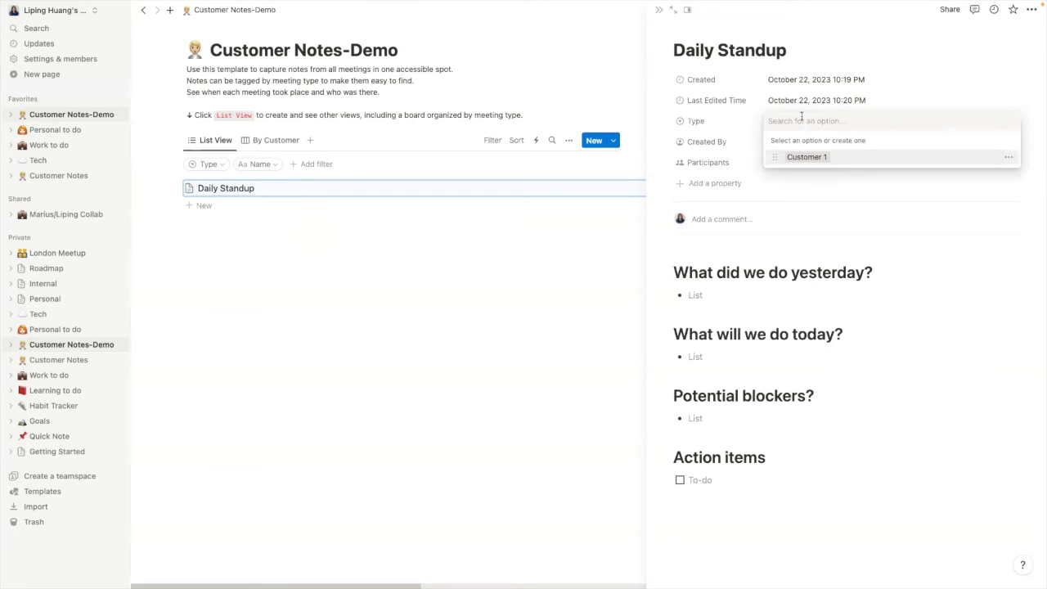
{"action": "type", "text": "Customer2"}
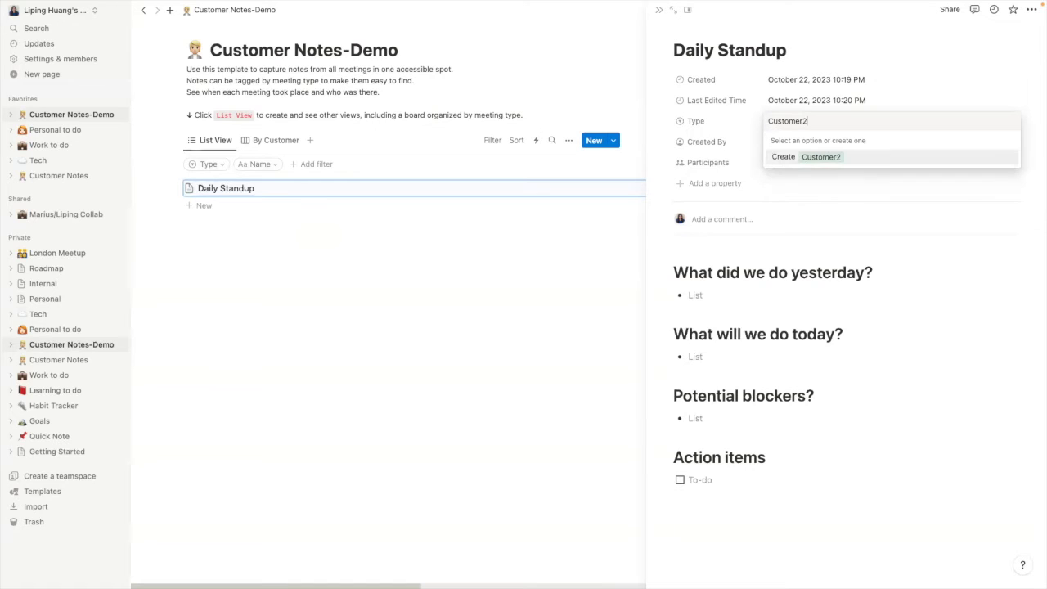
{"action": "key", "text": "Return"}
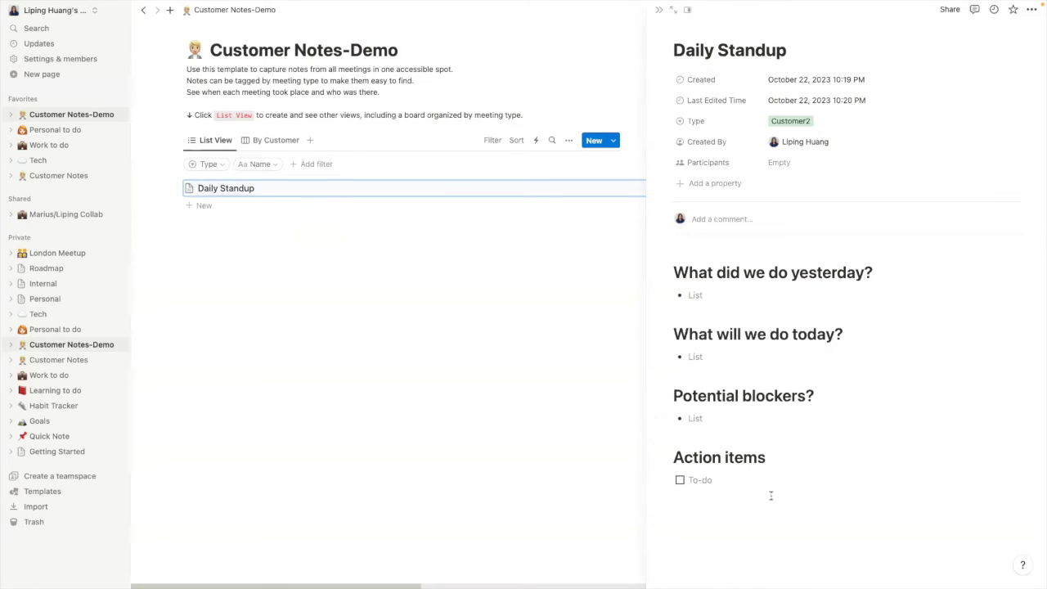
Step: Add a second to-do reading "send follow up docs" under Action items of the Daily Standup entry
{"action": "left_click", "coordinate": [720, 480]}
{"action": "left_click", "coordinate": [696, 529]}
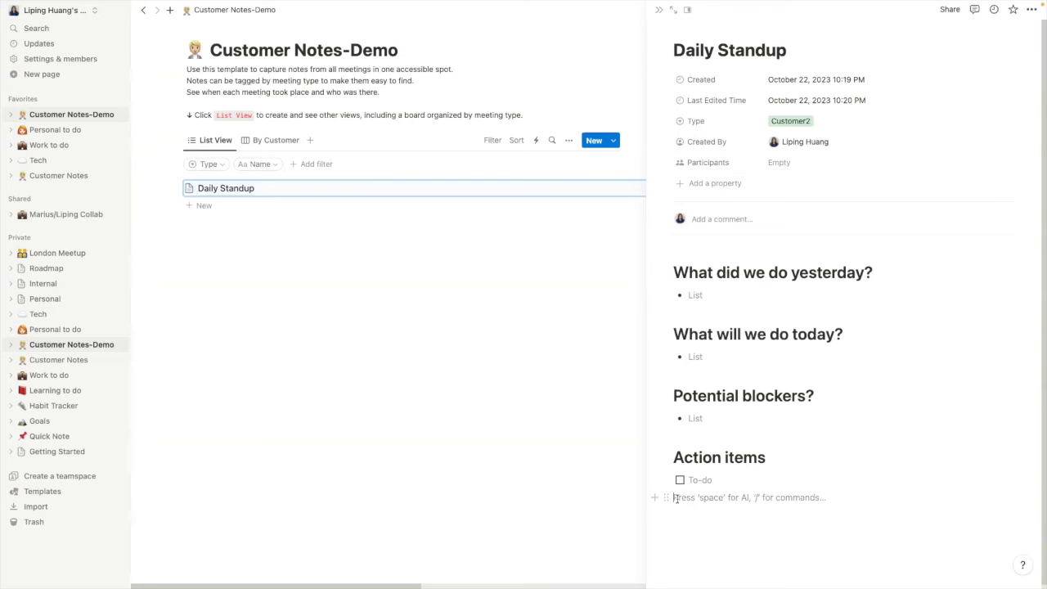
{"action": "type", "text": "/"}
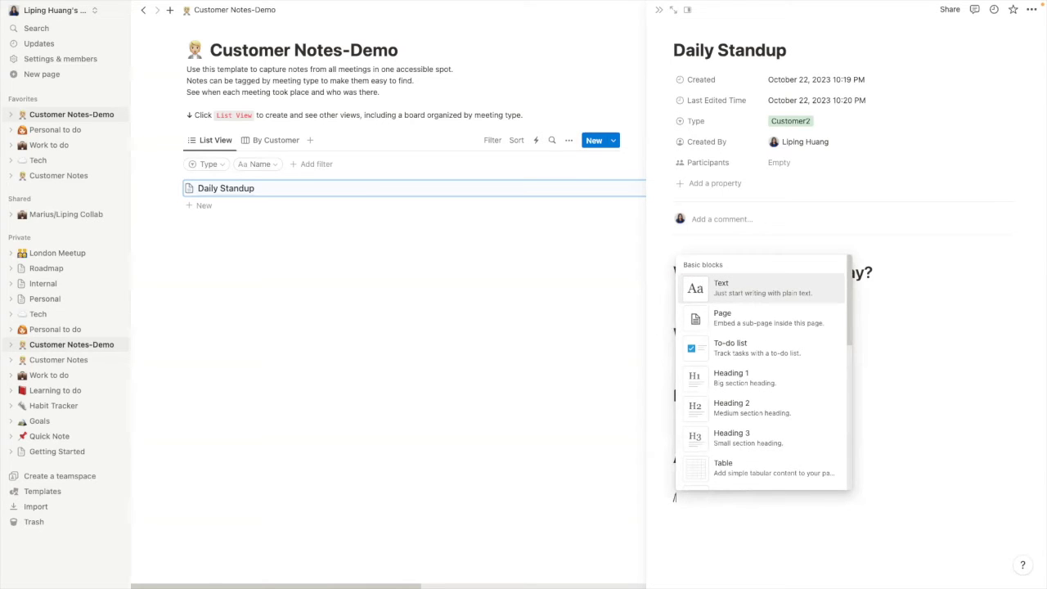
{"action": "left_click", "coordinate": [741, 351]}
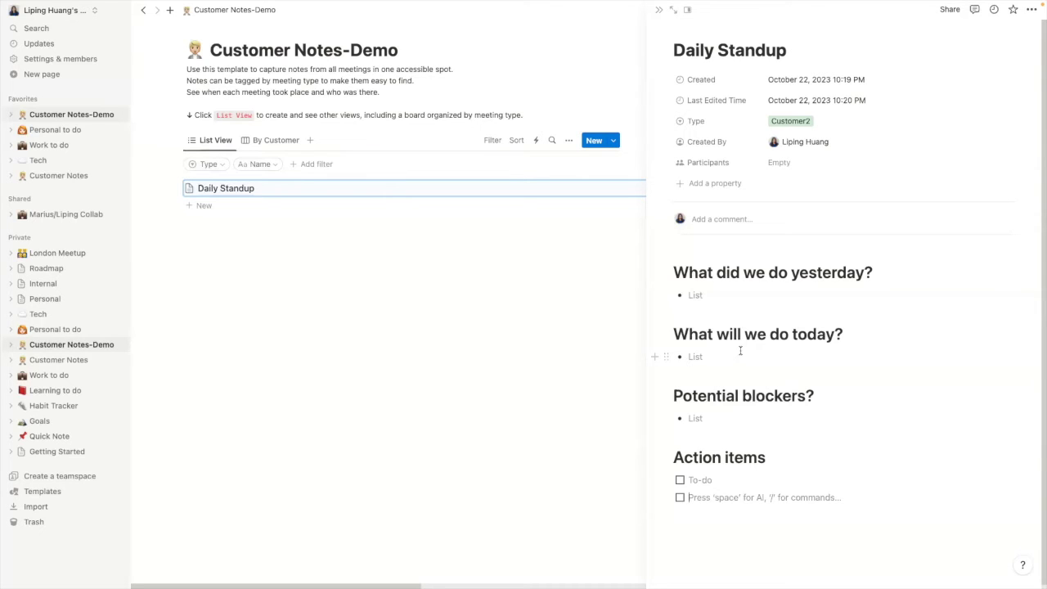
{"action": "type", "text": "send fol"}
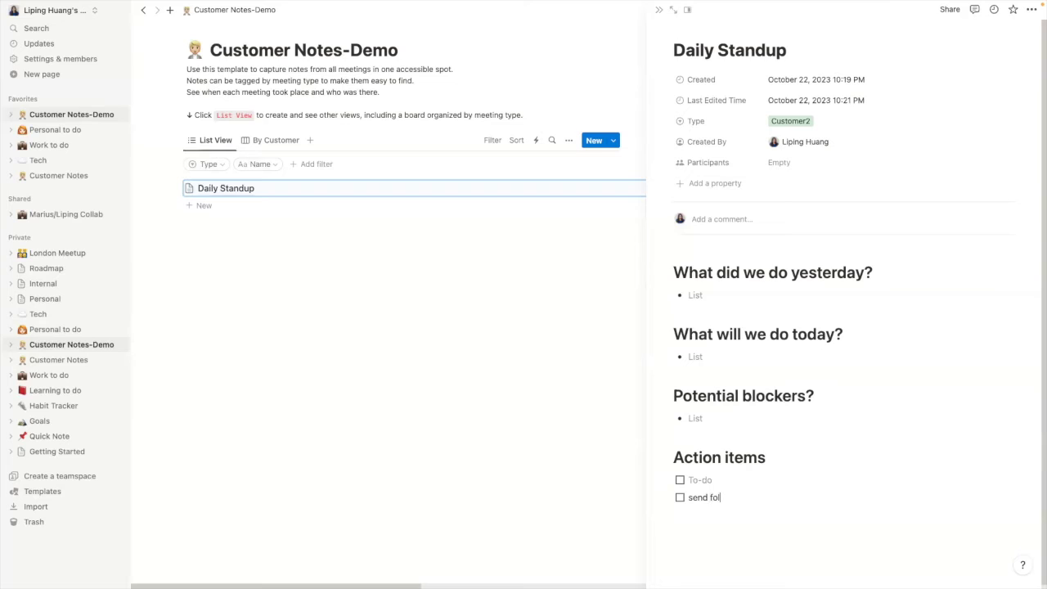
{"action": "type", "text": "low up docs"}
Step: Fill the empty first to-do under Action items with "test something" and close the Daily Standup entry
{"action": "left_click", "coordinate": [744, 480]}
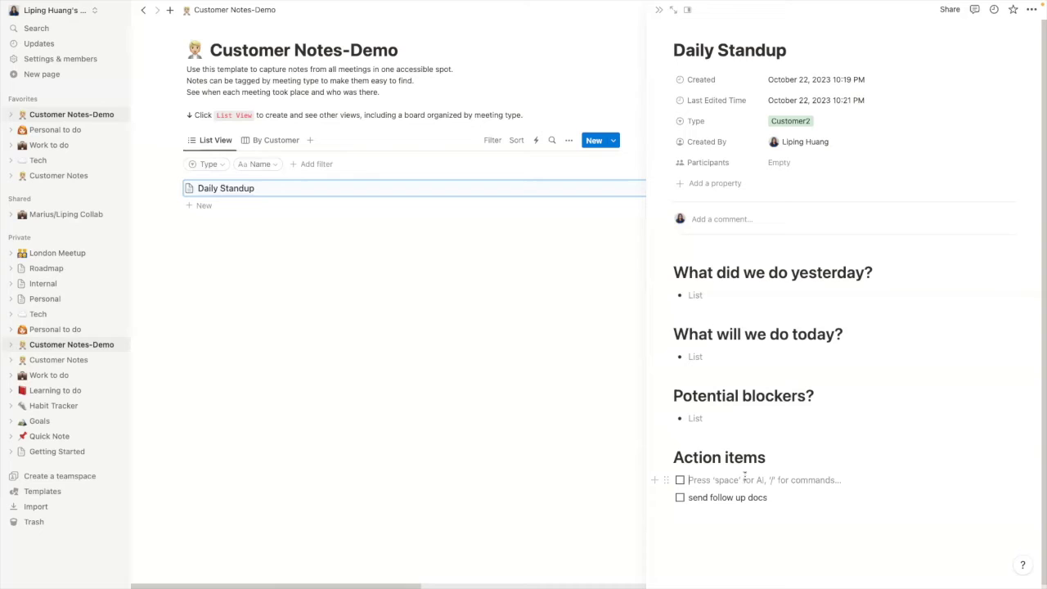
{"action": "type", "text": "test"}
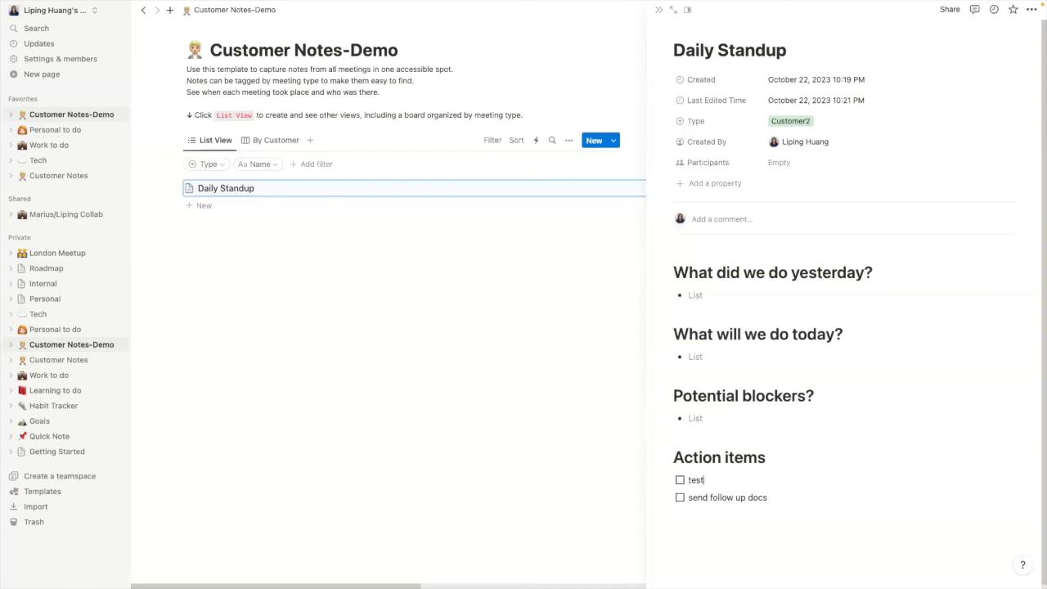
{"action": "type", "text": " something"}
{"action": "left_click", "coordinate": [519, 374]}
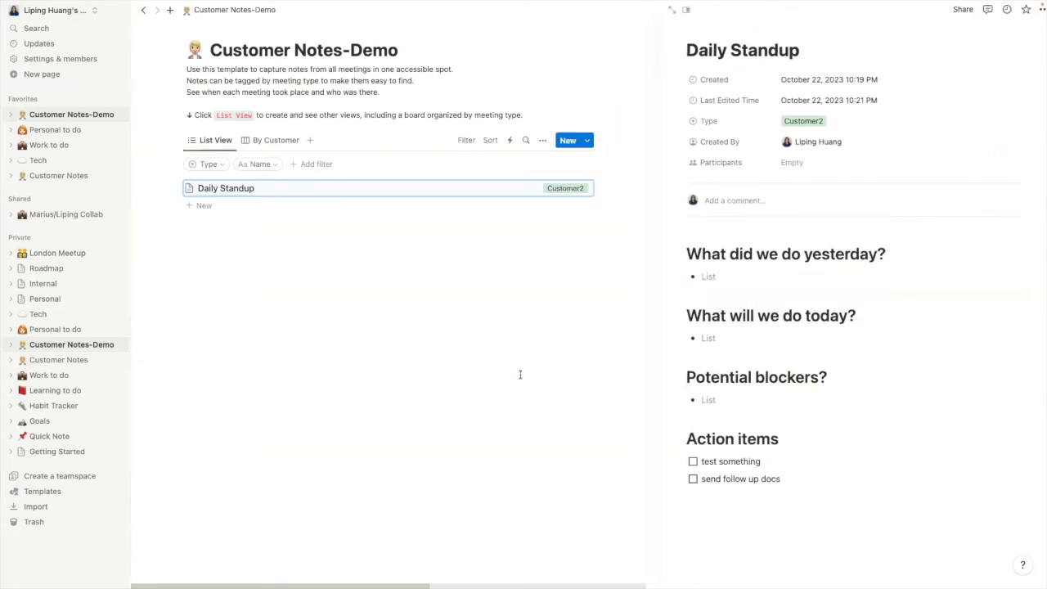
Step: Create another entry in the Customer Notes-Demo list using the Discovery Call template
{"action": "left_click", "coordinate": [208, 205]}
{"action": "left_click", "coordinate": [270, 205]}
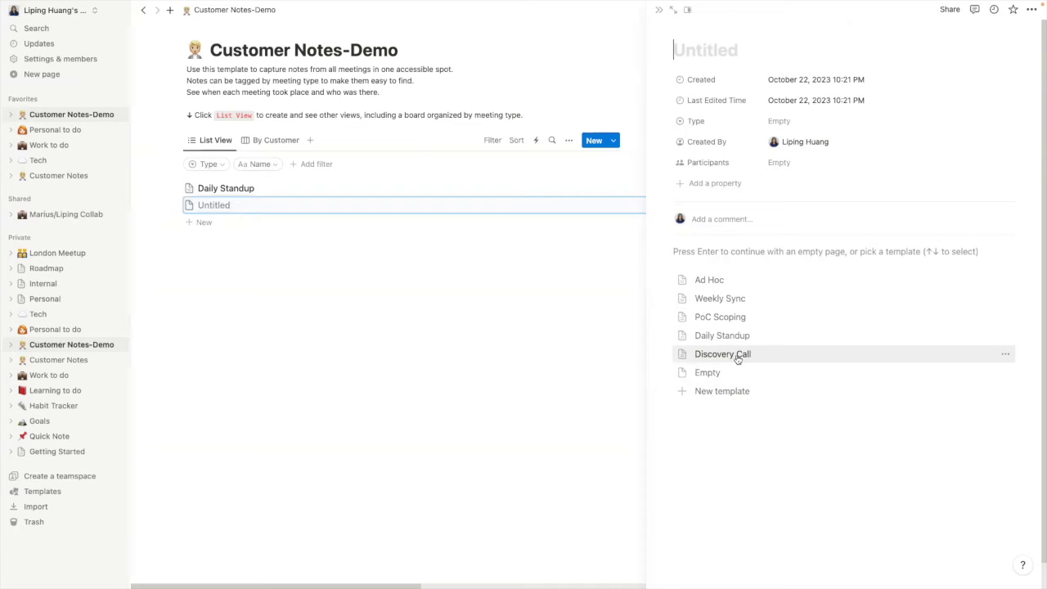
{"action": "left_click", "coordinate": [722, 353]}
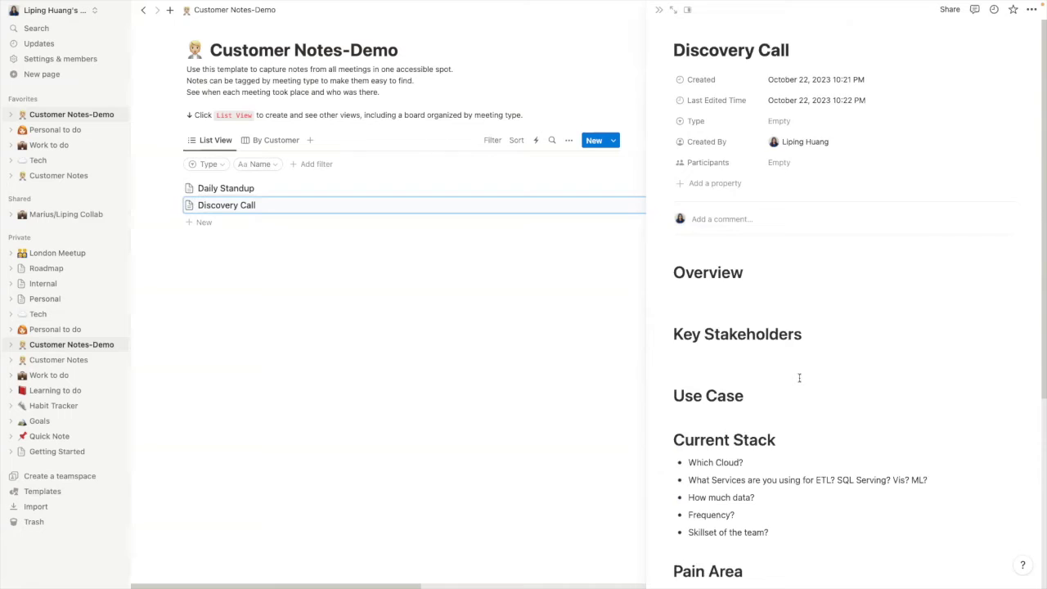
Step: Examine the sections of the Discovery Call page from Overview through Current Stack to Action Items
{"action": "scroll", "coordinate": [799, 377], "scroll_direction": "down", "scroll_amount": 4}
{"action": "scroll", "coordinate": [799, 377], "scroll_direction": "up", "scroll_amount": 2}
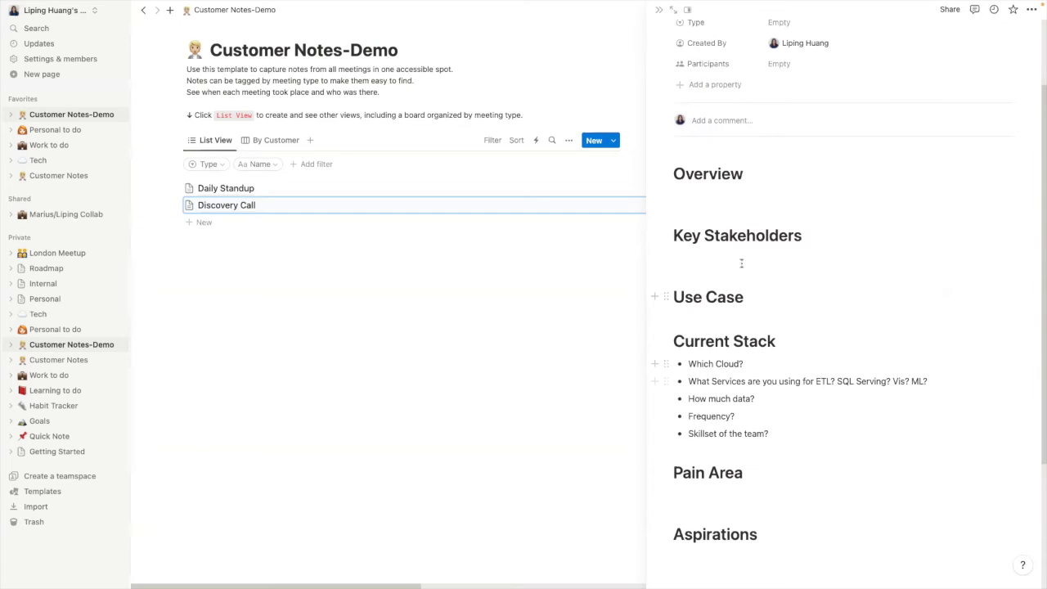
{"action": "scroll", "coordinate": [790, 312], "scroll_direction": "down", "scroll_amount": 1}
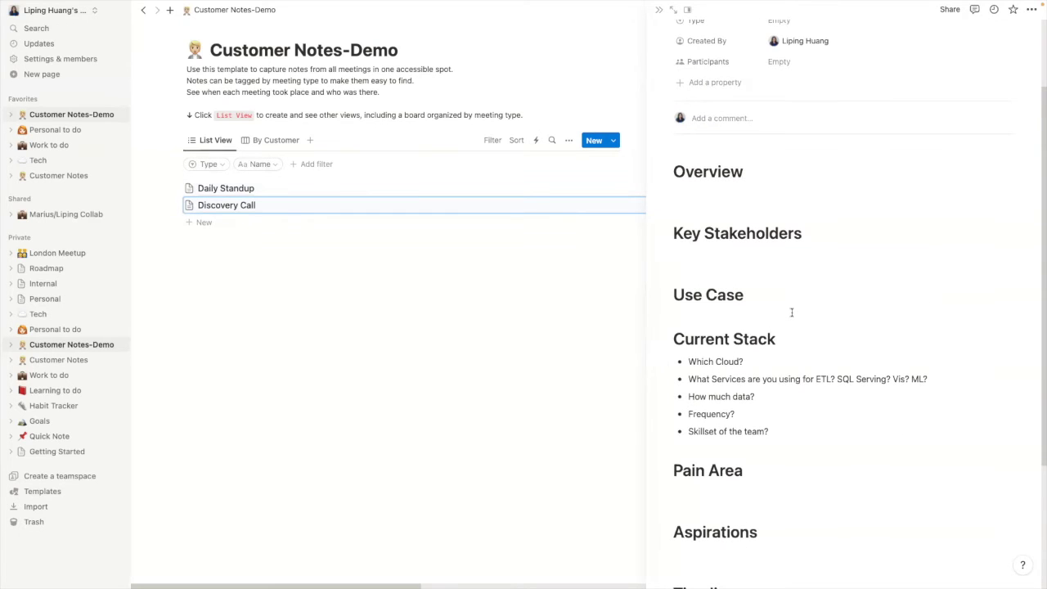
{"action": "scroll", "coordinate": [791, 312], "scroll_direction": "down", "scroll_amount": 1}
{"action": "scroll", "coordinate": [790, 312], "scroll_direction": "down", "scroll_amount": 1}
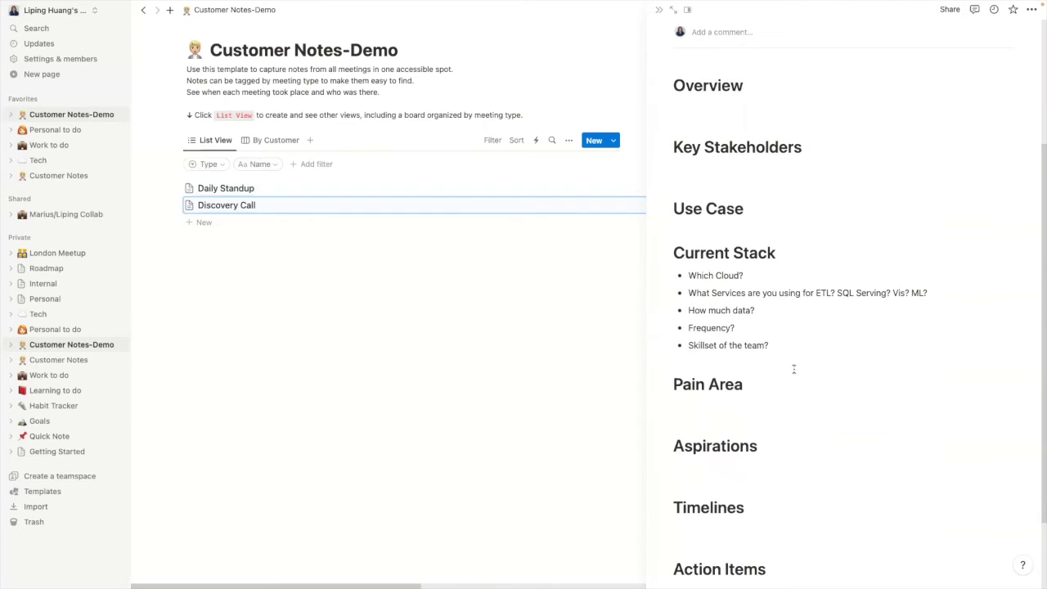
{"action": "scroll", "coordinate": [860, 418], "scroll_direction": "down", "scroll_amount": 2}
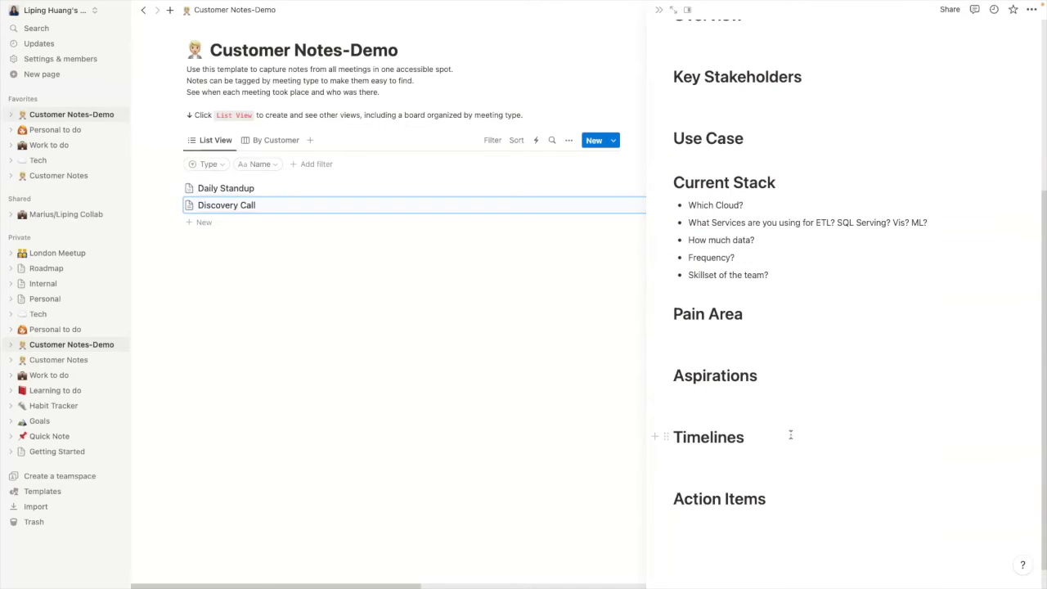
{"action": "scroll", "coordinate": [790, 434], "scroll_direction": "down", "scroll_amount": 1}
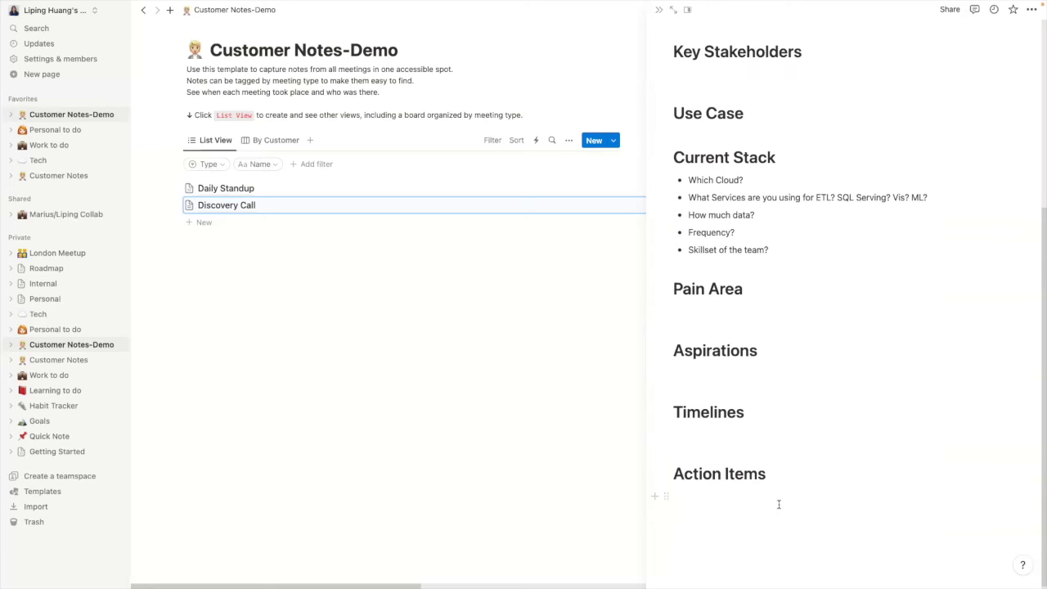
Step: Set the Type of the Discovery Call entry to Customer 1
{"action": "scroll", "coordinate": [779, 504], "scroll_direction": "up", "scroll_amount": 1}
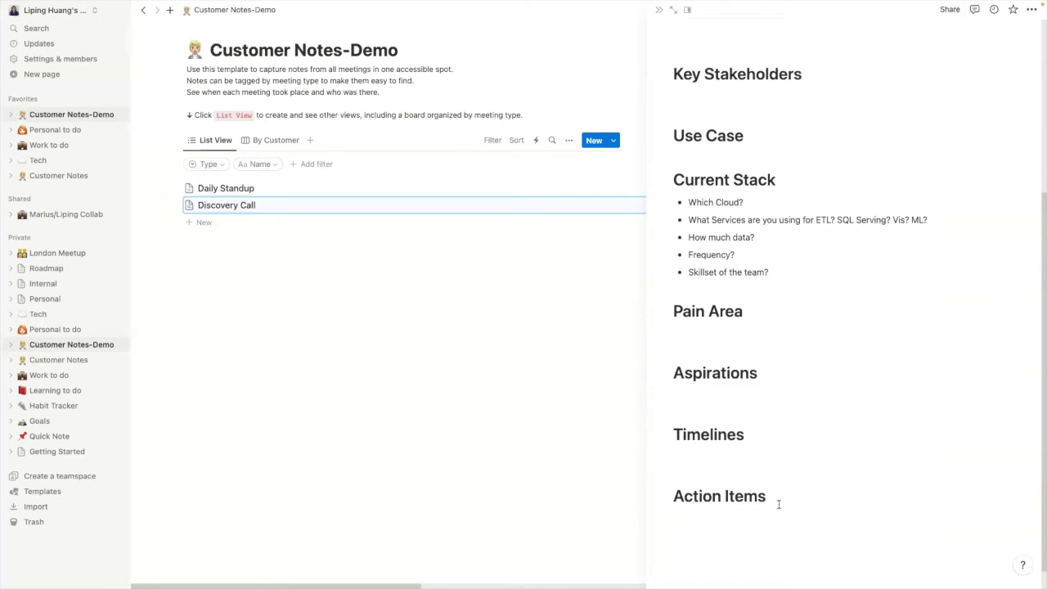
{"action": "scroll", "coordinate": [778, 504], "scroll_direction": "down", "scroll_amount": 1}
{"action": "left_click", "coordinate": [765, 497]}
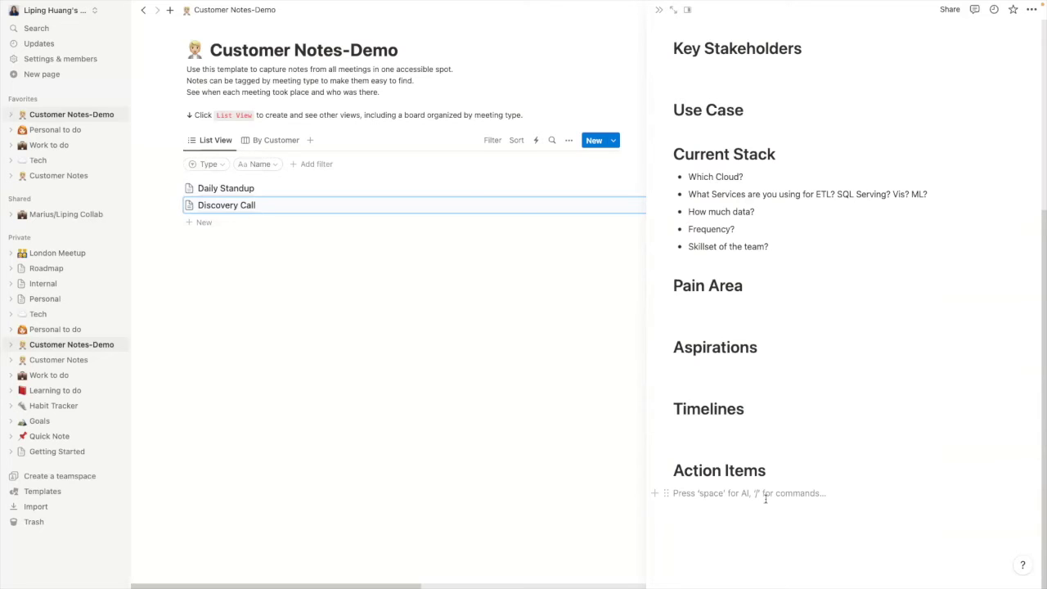
{"action": "scroll", "coordinate": [809, 374], "scroll_direction": "up", "scroll_amount": 5}
{"action": "left_click", "coordinate": [770, 121]}
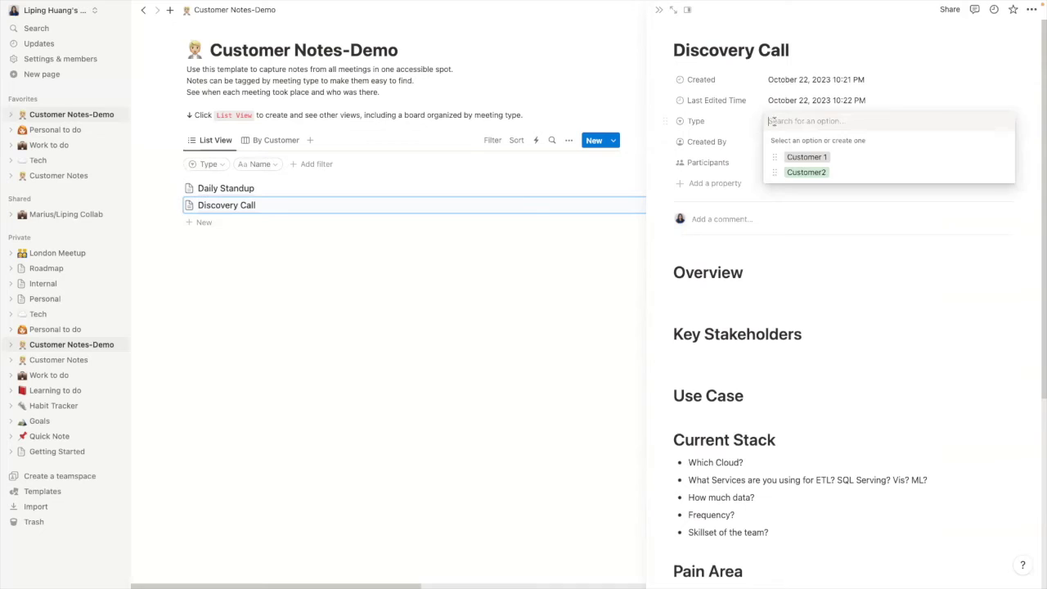
{"action": "left_click", "coordinate": [807, 157]}
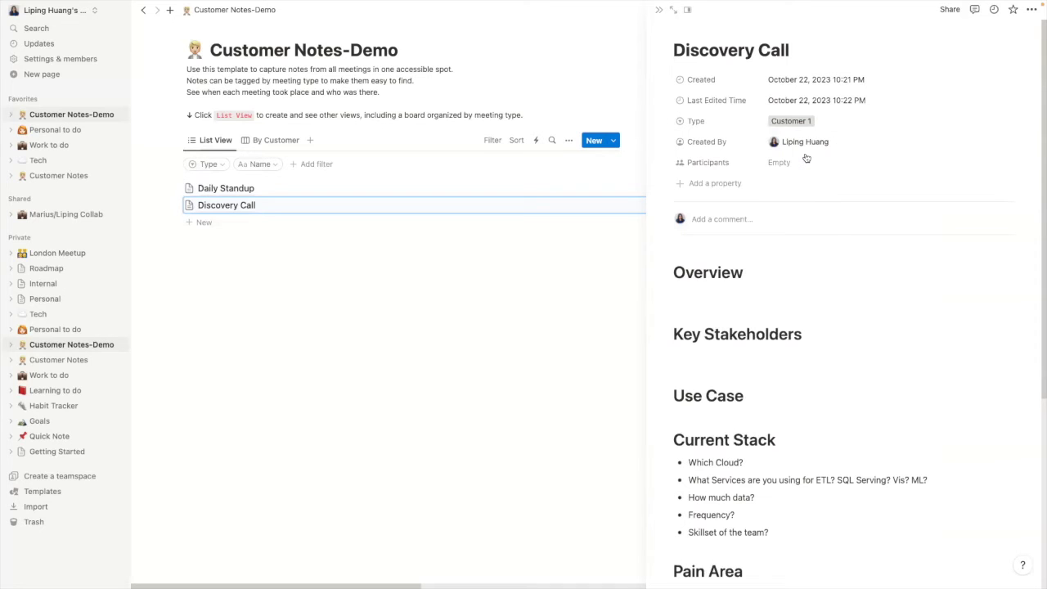
Step: Add a level 1 heading reading "AoB" below Action Items in the Discovery Call entry and close the entry
{"action": "scroll", "coordinate": [885, 441], "scroll_direction": "down", "scroll_amount": 3}
{"action": "scroll", "coordinate": [885, 441], "scroll_direction": "down", "scroll_amount": 1}
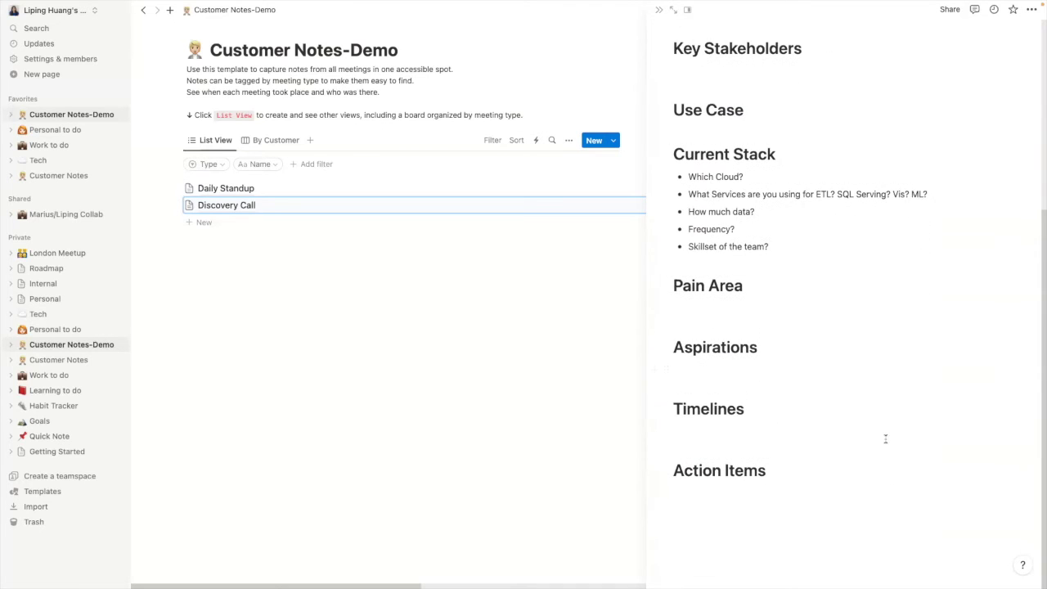
{"action": "left_click", "coordinate": [725, 519]}
{"action": "key", "text": "Return"}
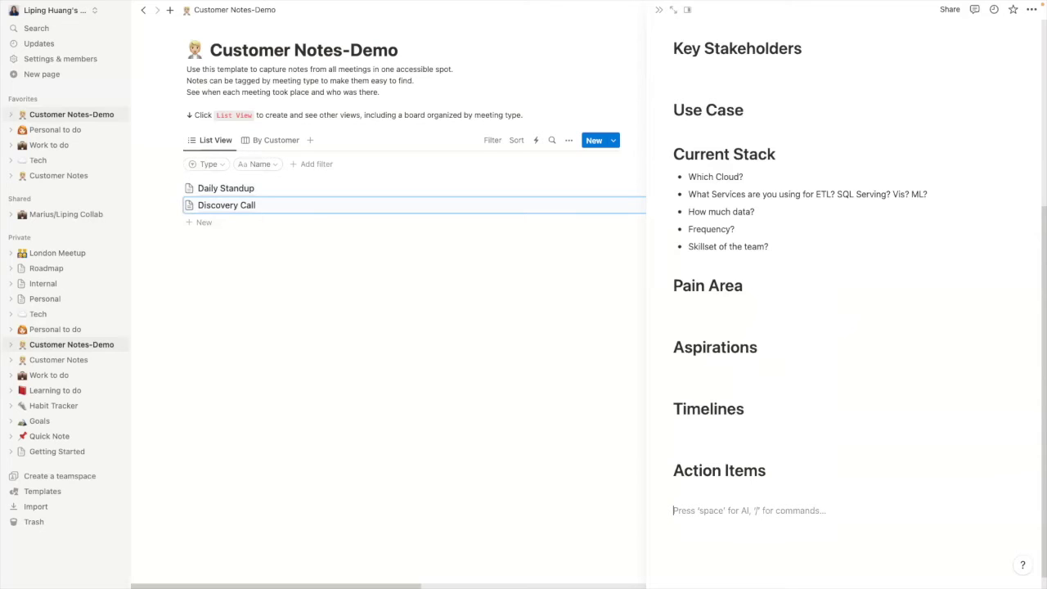
{"action": "type", "text": "# "}
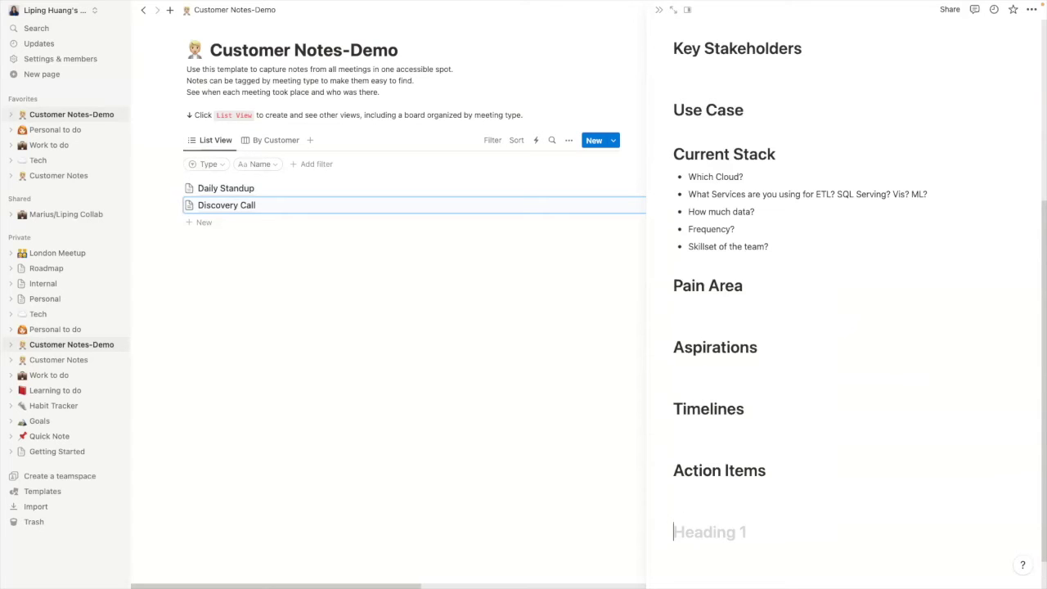
{"action": "type", "text": "Ao"}
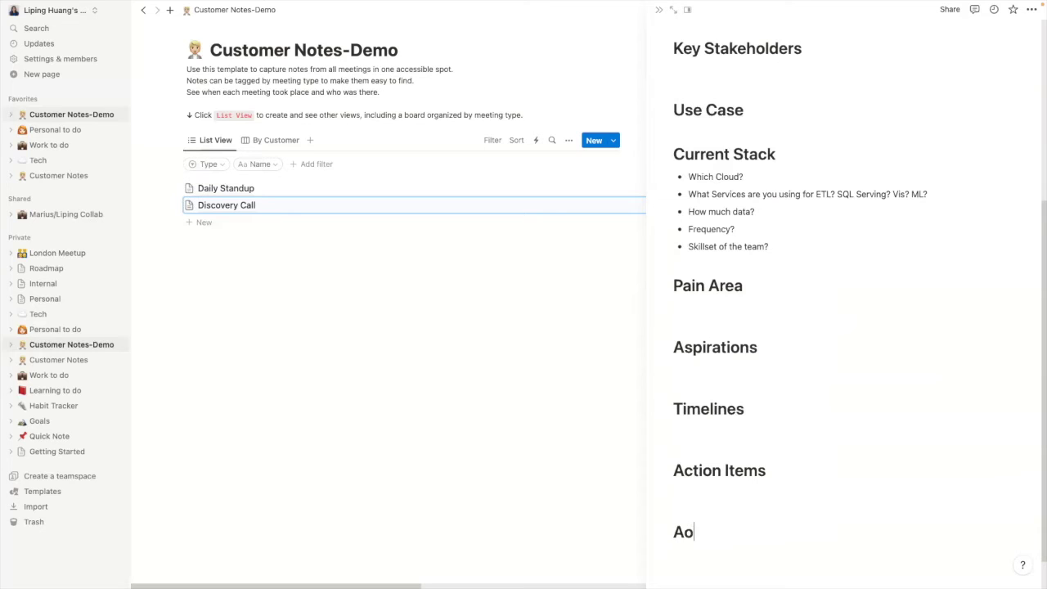
{"action": "type", "text": "B"}
{"action": "key", "text": "Return"}
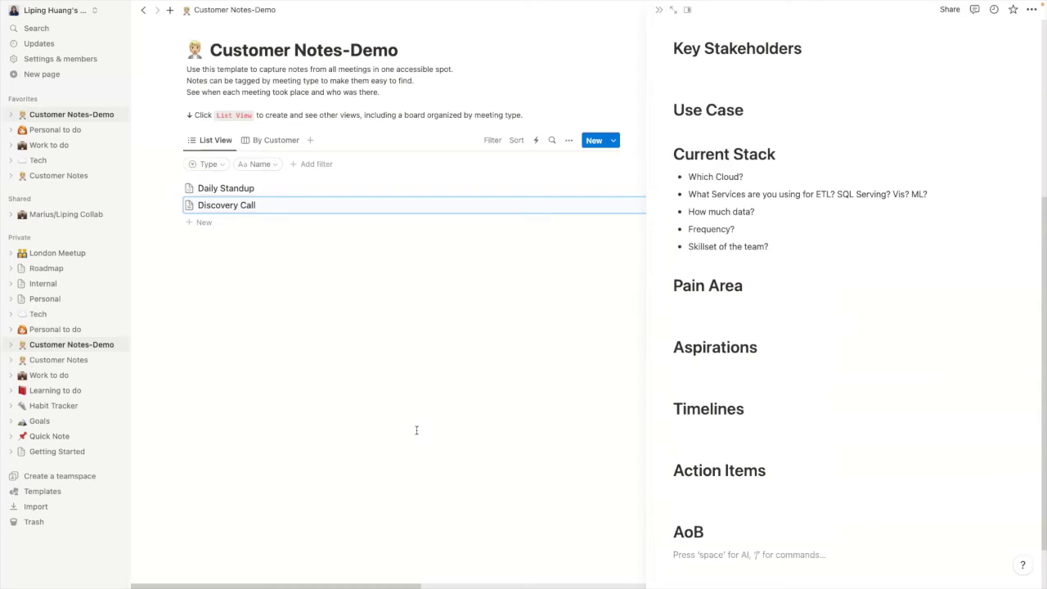
{"action": "left_click", "coordinate": [416, 430]}
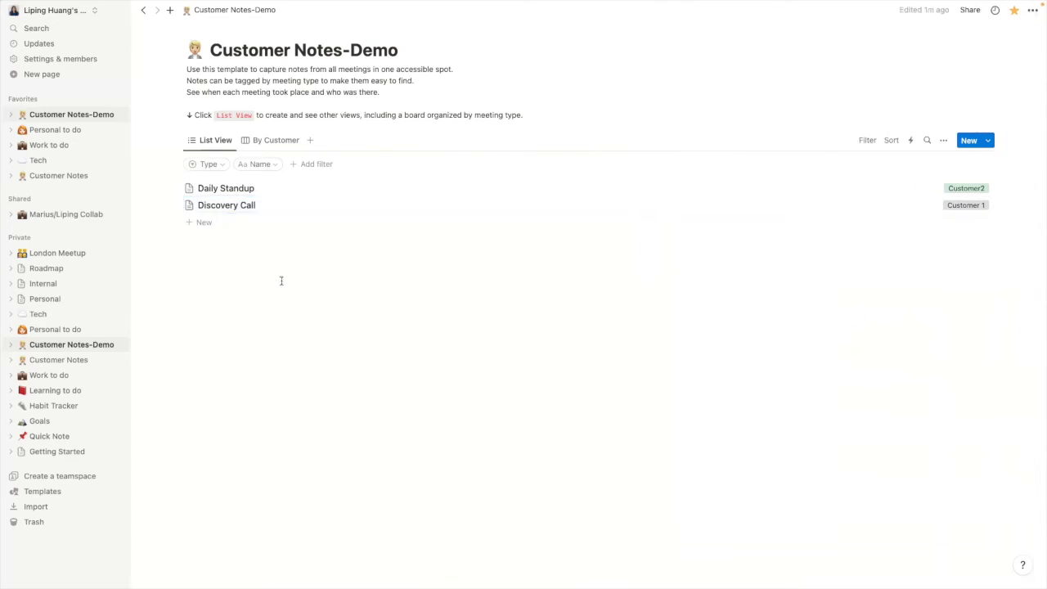
Step: Create another entry in the list using the PoC Scoping template and review its sections from Overview to Action Items
{"action": "left_click", "coordinate": [199, 223]}
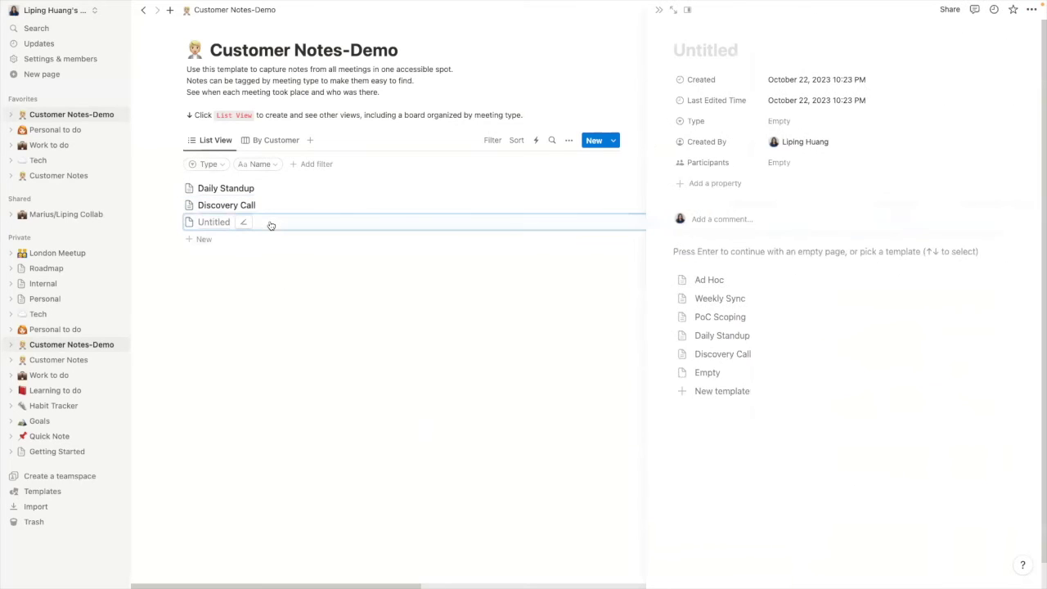
{"action": "left_click", "coordinate": [723, 316]}
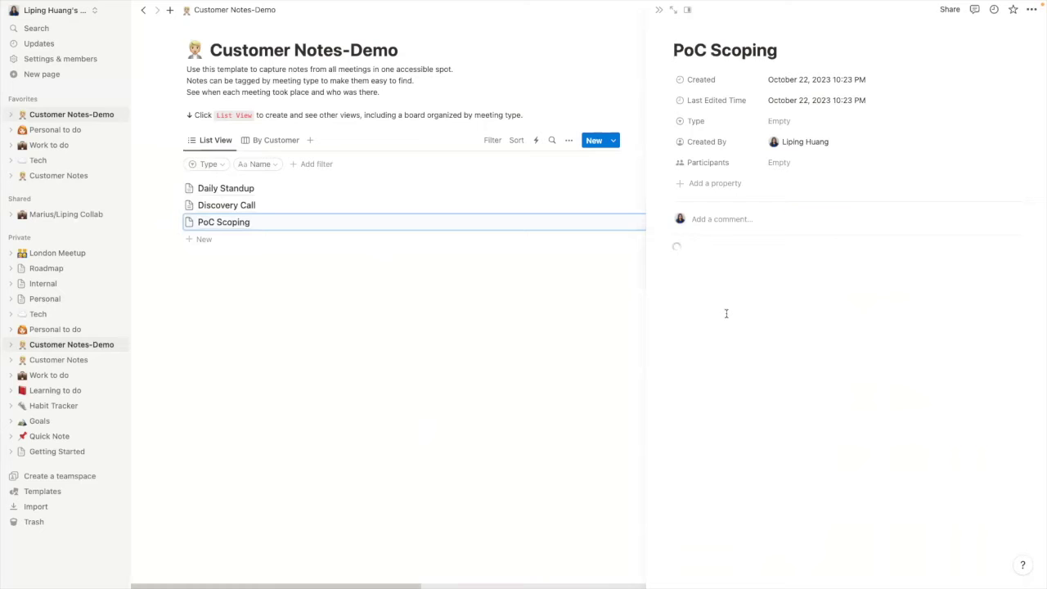
{"action": "scroll", "coordinate": [858, 425], "scroll_direction": "down", "scroll_amount": 1}
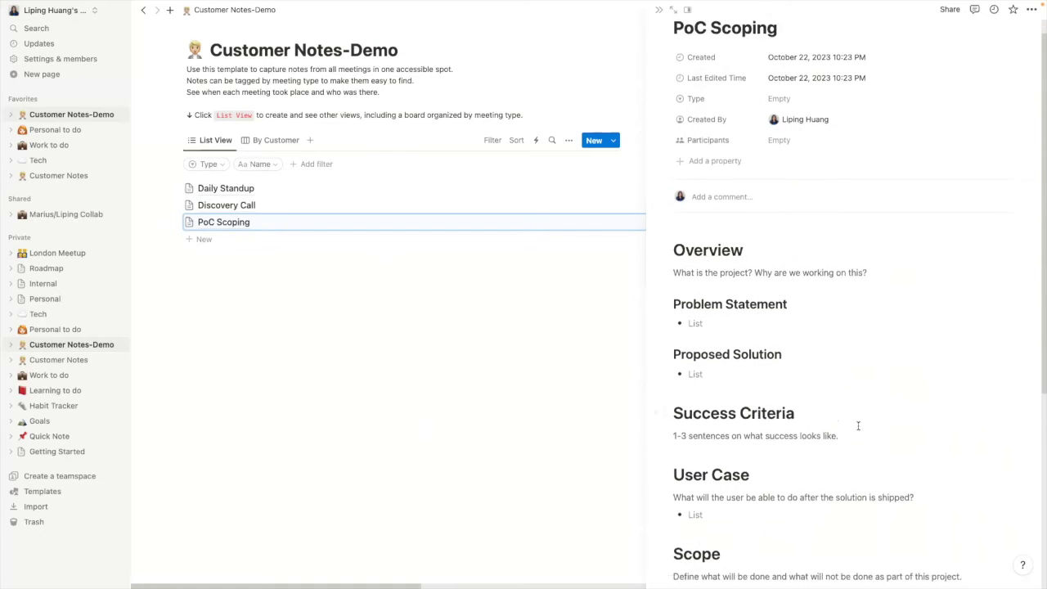
{"action": "scroll", "coordinate": [798, 366], "scroll_direction": "down", "scroll_amount": 1}
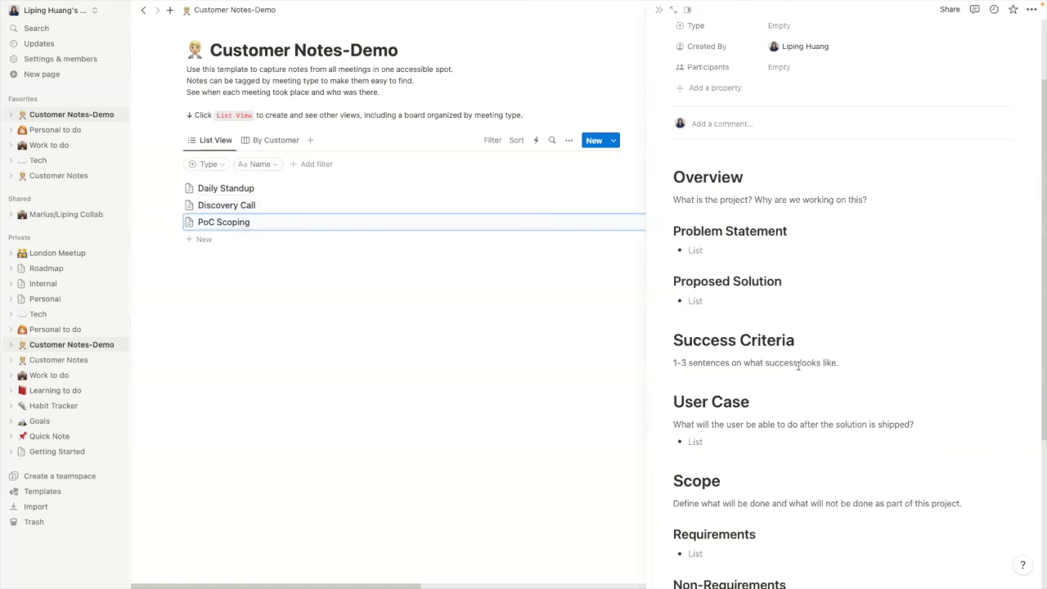
{"action": "scroll", "coordinate": [799, 366], "scroll_direction": "down", "scroll_amount": 5}
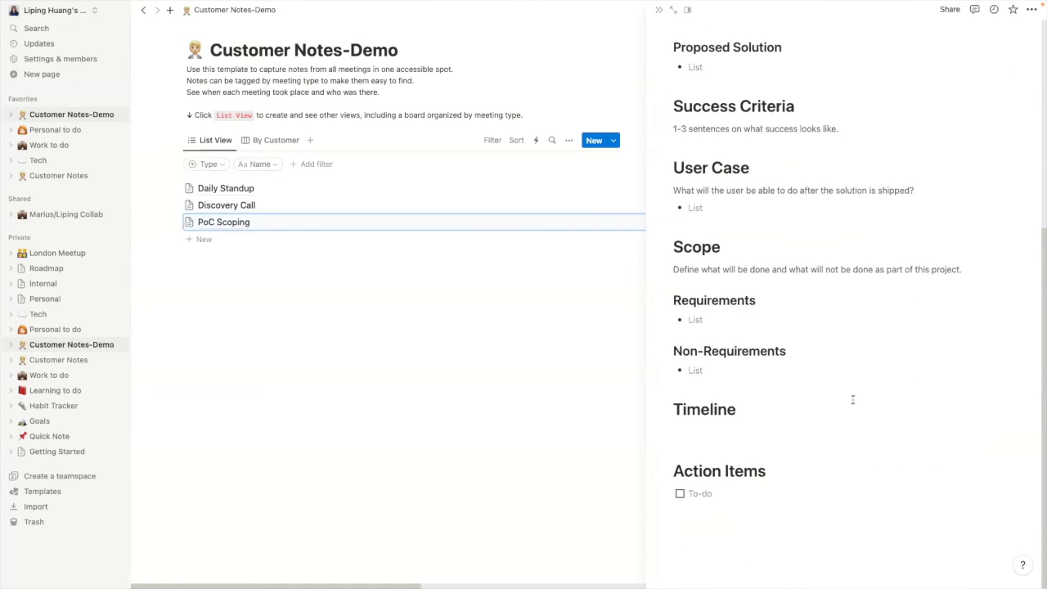
{"action": "scroll", "coordinate": [852, 399], "scroll_direction": "up", "scroll_amount": 7}
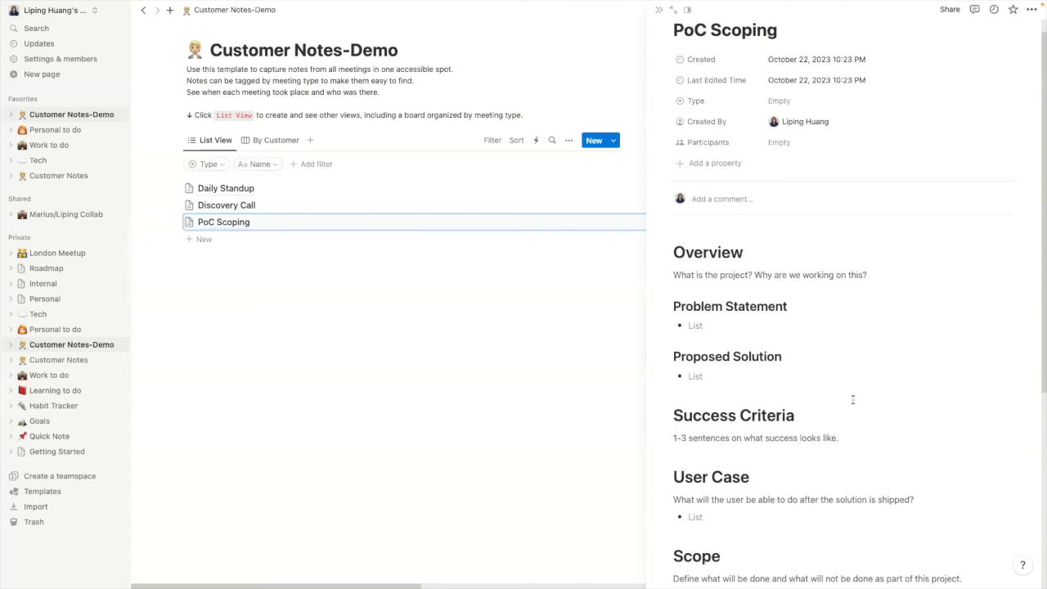
{"action": "scroll", "coordinate": [853, 399], "scroll_direction": "down", "scroll_amount": 3}
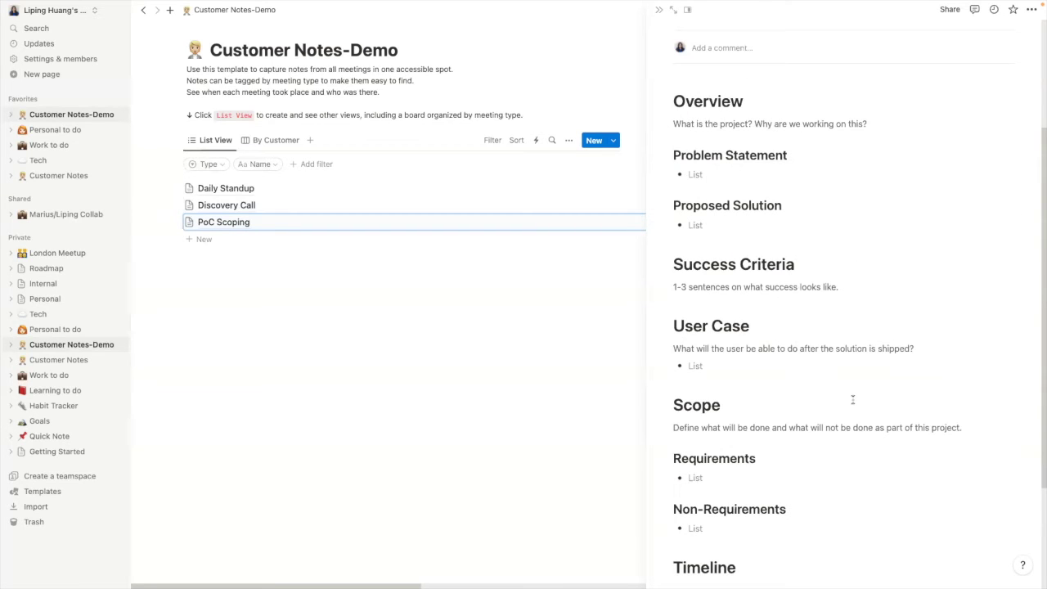
{"action": "scroll", "coordinate": [852, 399], "scroll_direction": "down", "scroll_amount": 1}
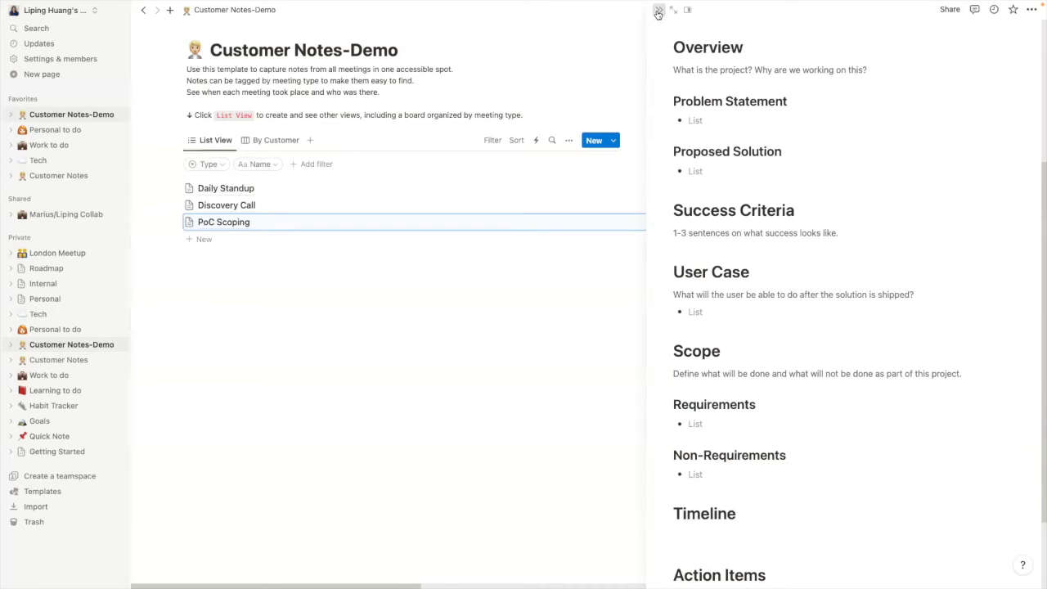
{"action": "left_click", "coordinate": [659, 13]}
Step: Add a new entry, start a new template from it and give the template a level 1 heading reading "Overview"
{"action": "left_click", "coordinate": [204, 240]}
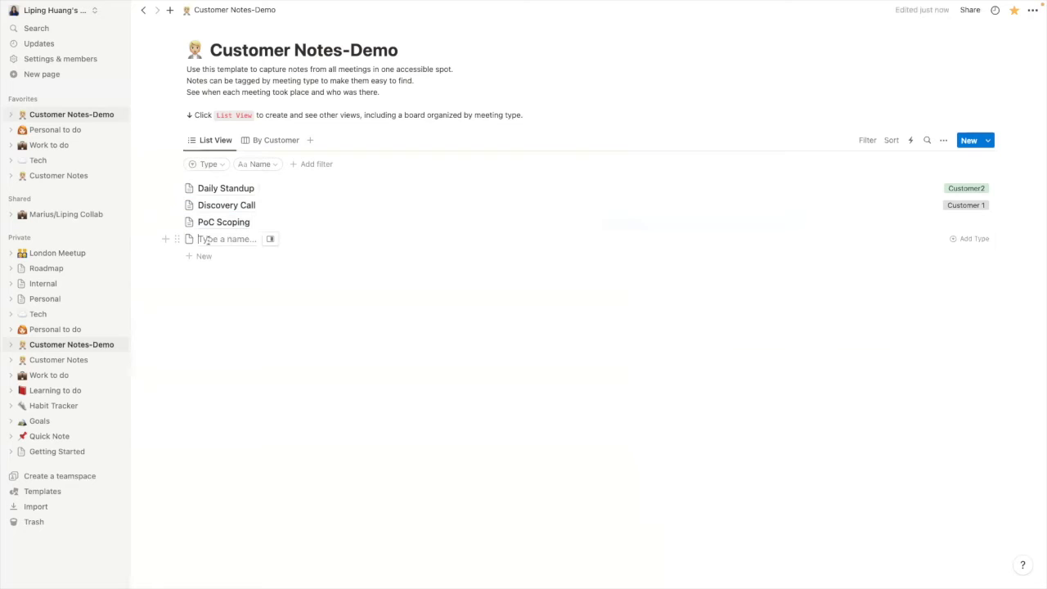
{"action": "left_click", "coordinate": [271, 239]}
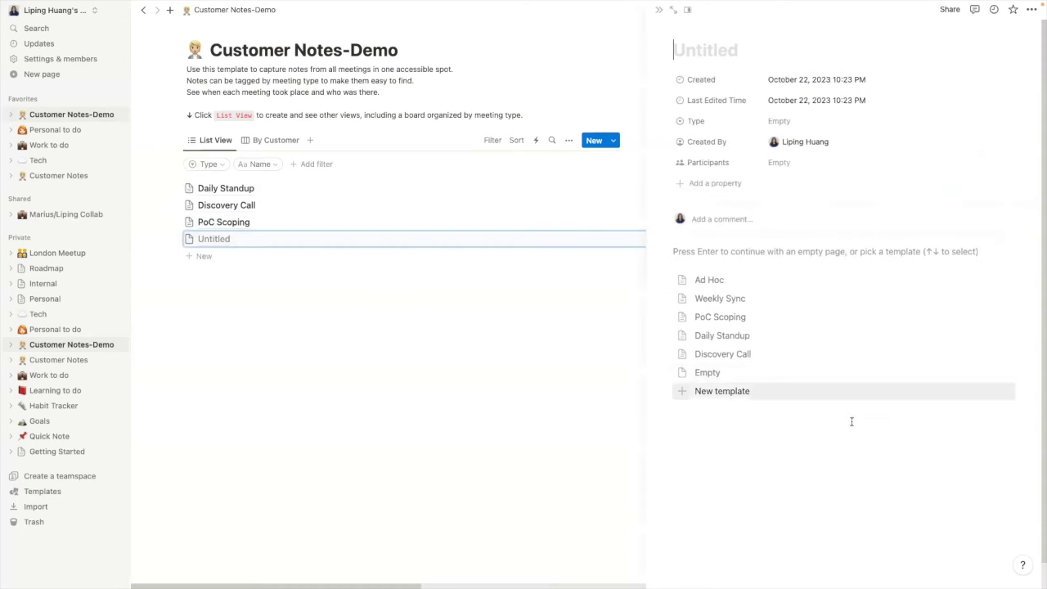
{"action": "left_click", "coordinate": [725, 392]}
{"action": "left_click", "coordinate": [425, 337]}
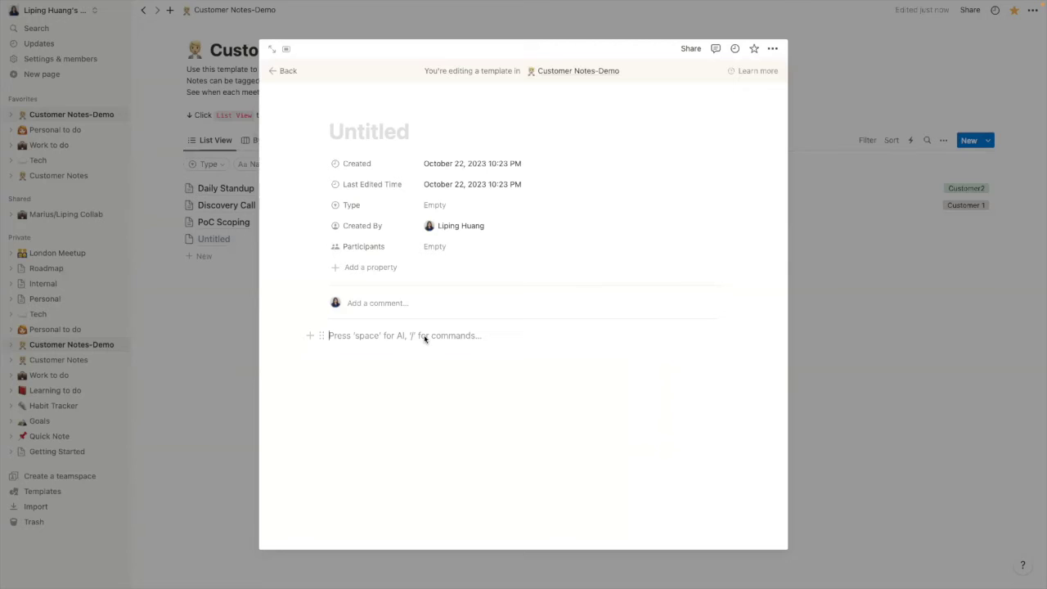
{"action": "type", "text": "#"}
{"action": "key", "text": "space"}
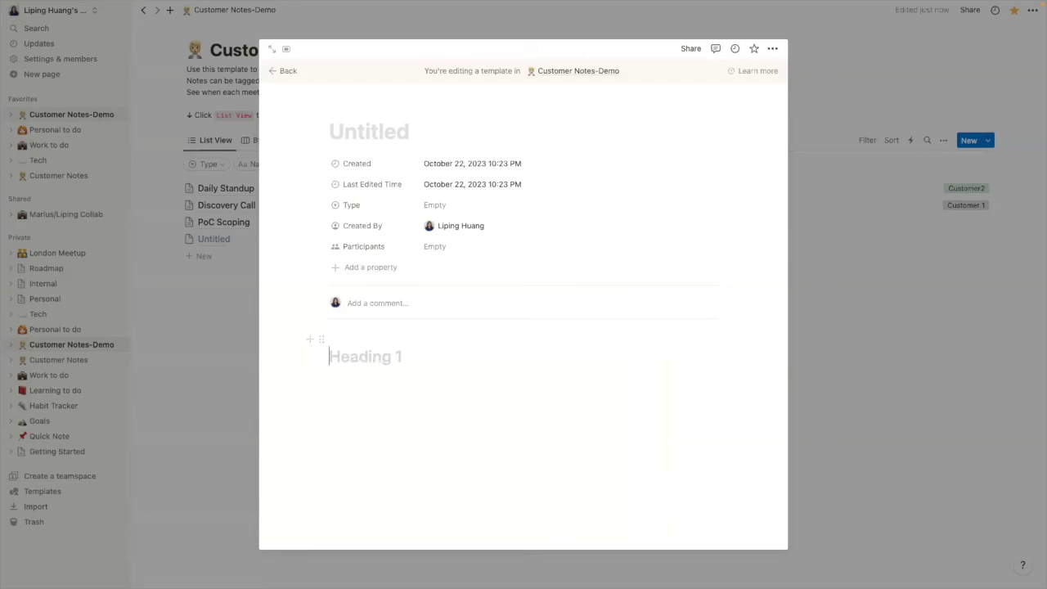
{"action": "type", "text": "Overview"}
{"action": "key", "text": "Return"}
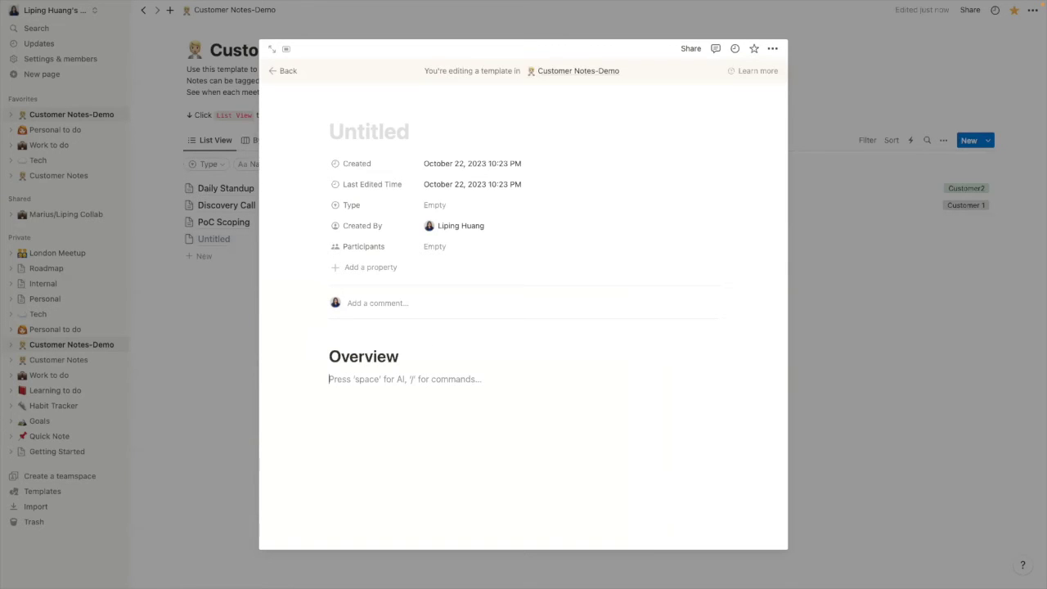
Step: Add two level 2 headings reading "What" and "When" under Overview in the new template
{"action": "type", "text": "#"}
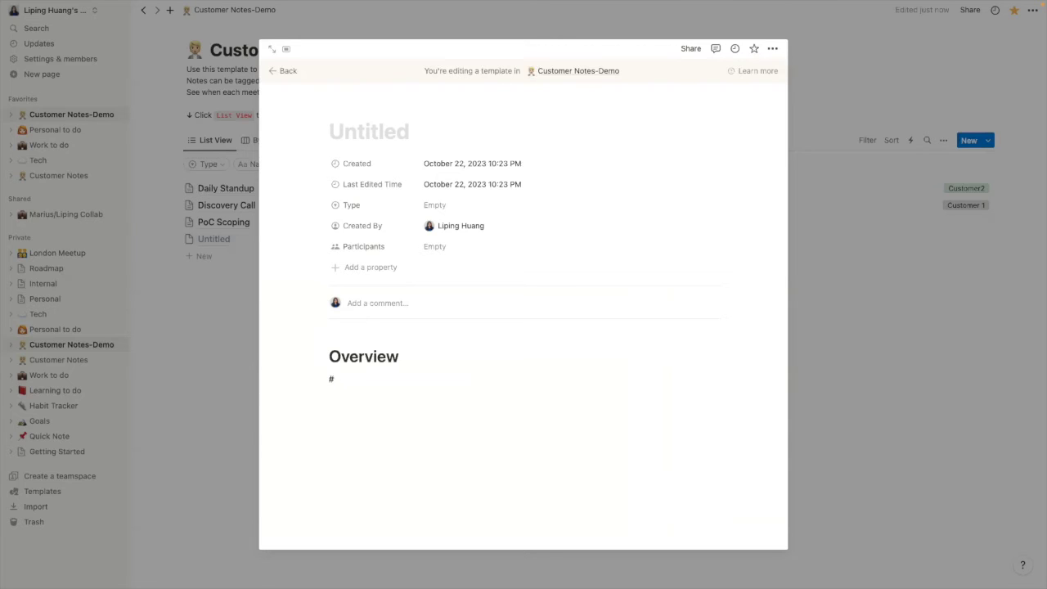
{"action": "type", "text": "what"}
{"action": "key", "text": "Return"}
{"action": "key", "text": "BackSpace"}
{"action": "key", "text": "BackSpace"}
{"action": "key", "text": "BackSpace"}
{"action": "key", "text": "BackSpace"}
{"action": "key", "text": "BackSpace"}
{"action": "type", "text": "# Wga"}
{"action": "key", "text": "BackSpace"}
{"action": "key", "text": "BackSpace"}
{"action": "type", "text": "hat"}
{"action": "key", "text": "Return"}
{"action": "type", "text": "## When"}
{"action": "key", "text": "Return"}
{"action": "key", "text": "Return"}
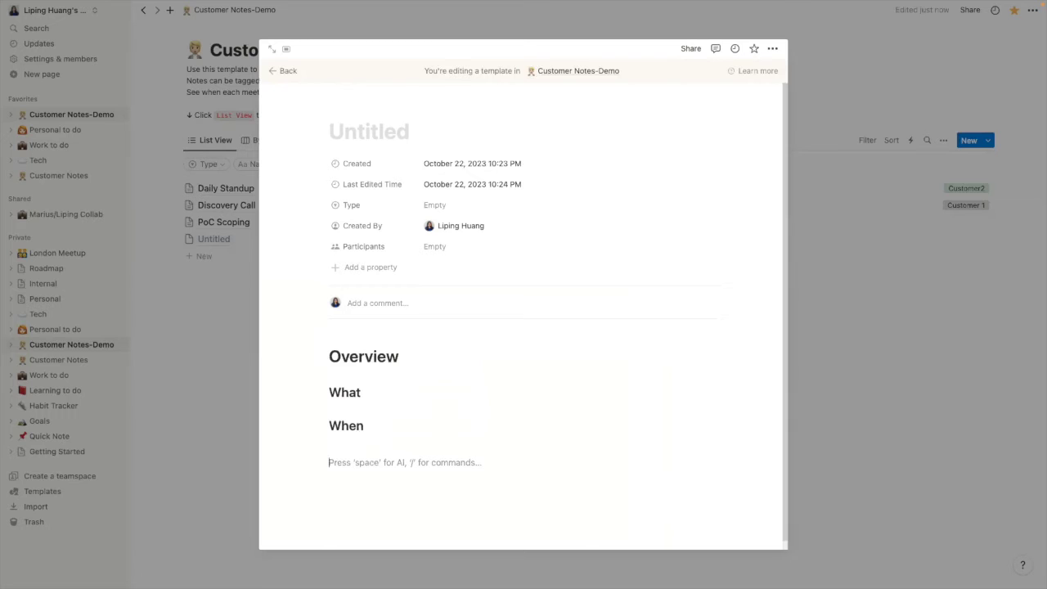
Step: Browse the block types that can be inserted below the When heading, from basic blocks through media to database views
{"action": "type", "text": "/"}
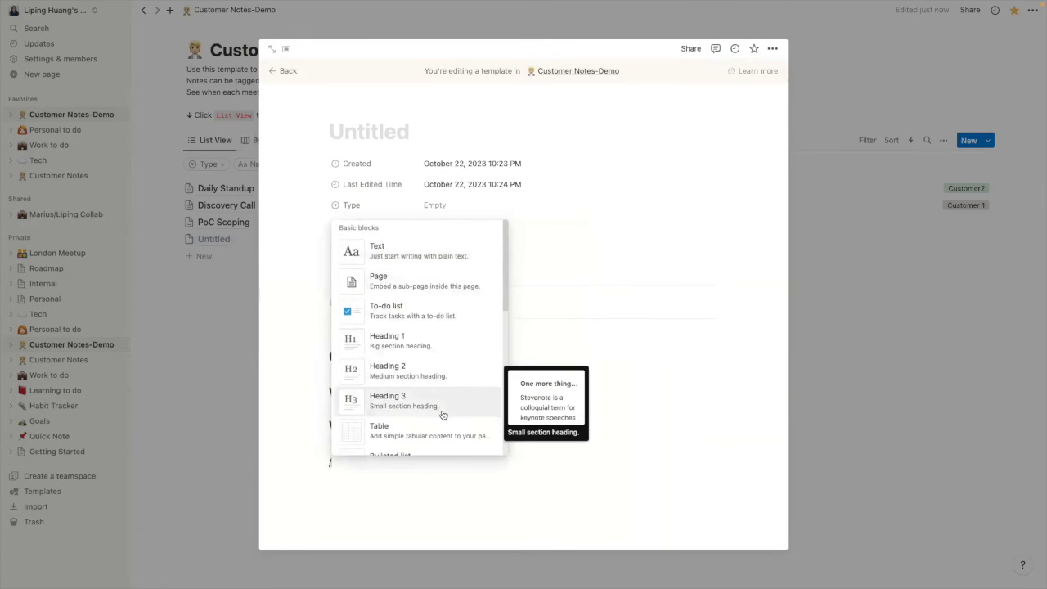
{"action": "scroll", "coordinate": [443, 414], "scroll_direction": "down", "scroll_amount": 5}
{"action": "scroll", "coordinate": [448, 376], "scroll_direction": "up", "scroll_amount": 5}
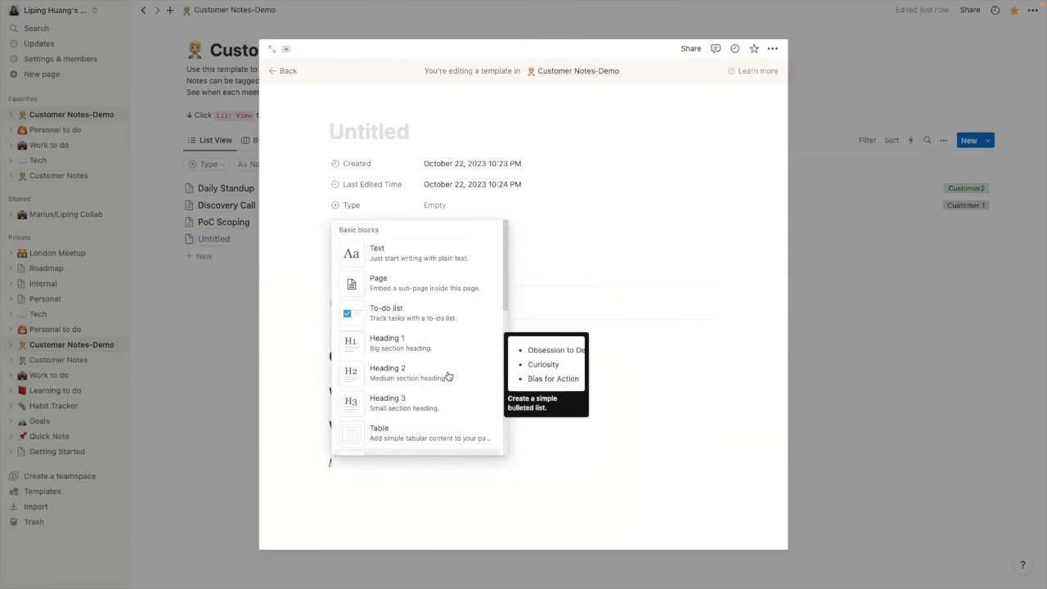
{"action": "scroll", "coordinate": [449, 377], "scroll_direction": "down", "scroll_amount": 3}
{"action": "scroll", "coordinate": [448, 376], "scroll_direction": "down", "scroll_amount": 8}
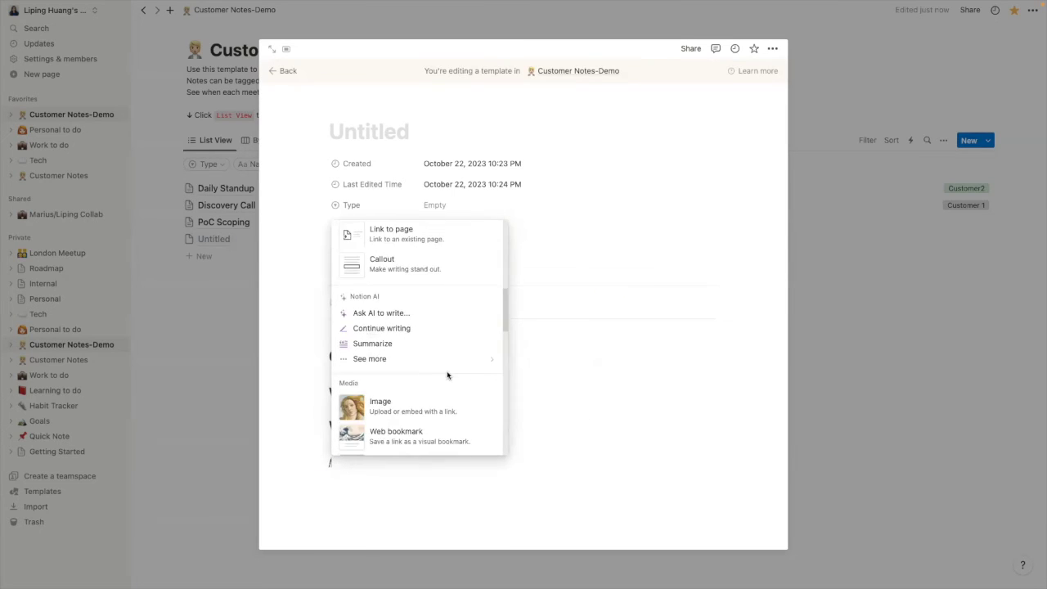
{"action": "scroll", "coordinate": [448, 376], "scroll_direction": "up", "scroll_amount": 3}
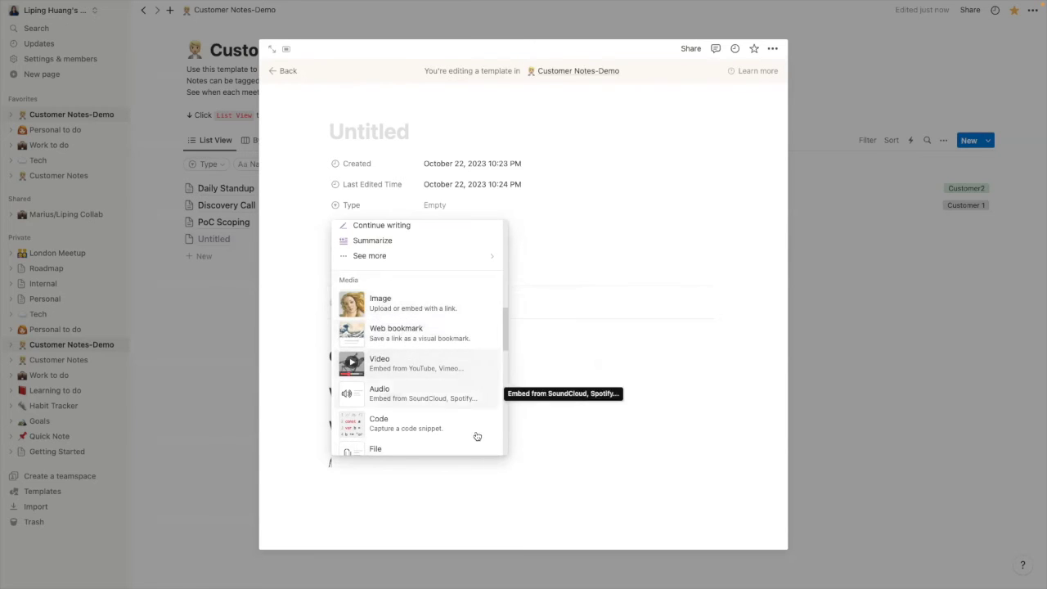
{"action": "scroll", "coordinate": [473, 434], "scroll_direction": "down", "scroll_amount": 4}
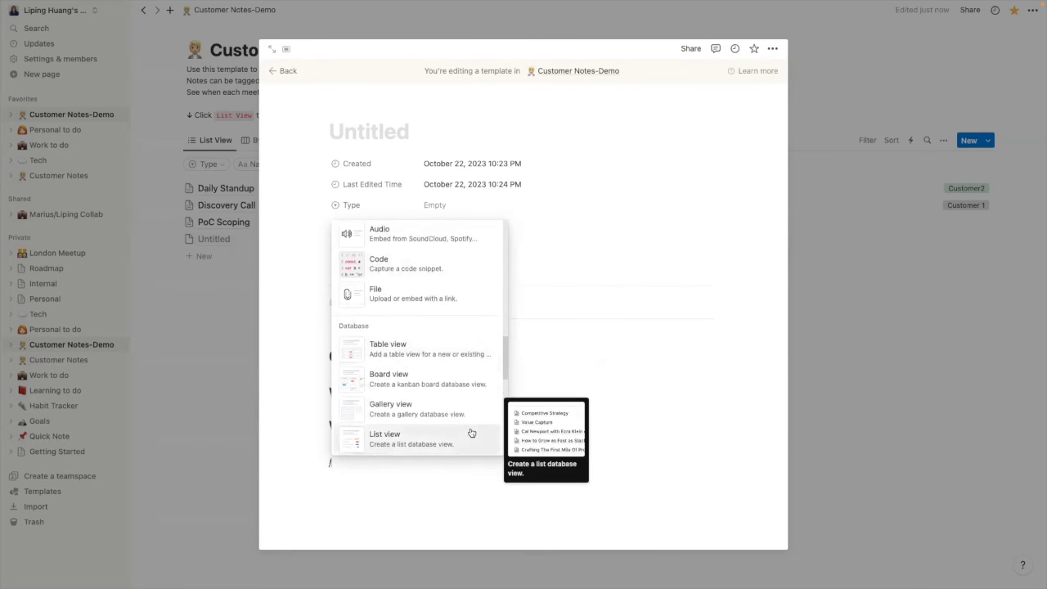
{"action": "scroll", "coordinate": [470, 432], "scroll_direction": "down", "scroll_amount": 2}
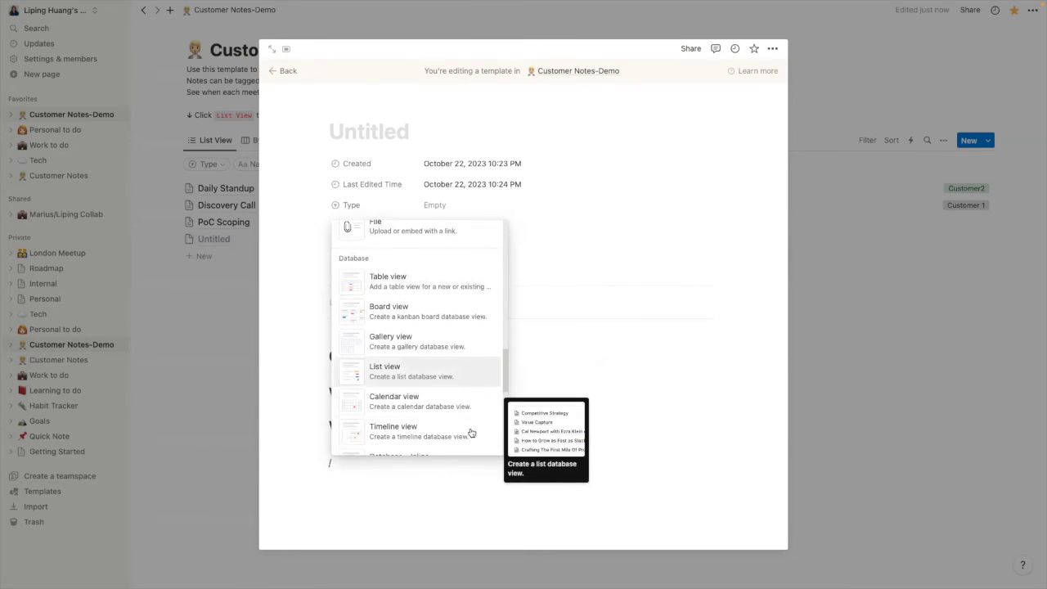
{"action": "left_click", "coordinate": [590, 395]}
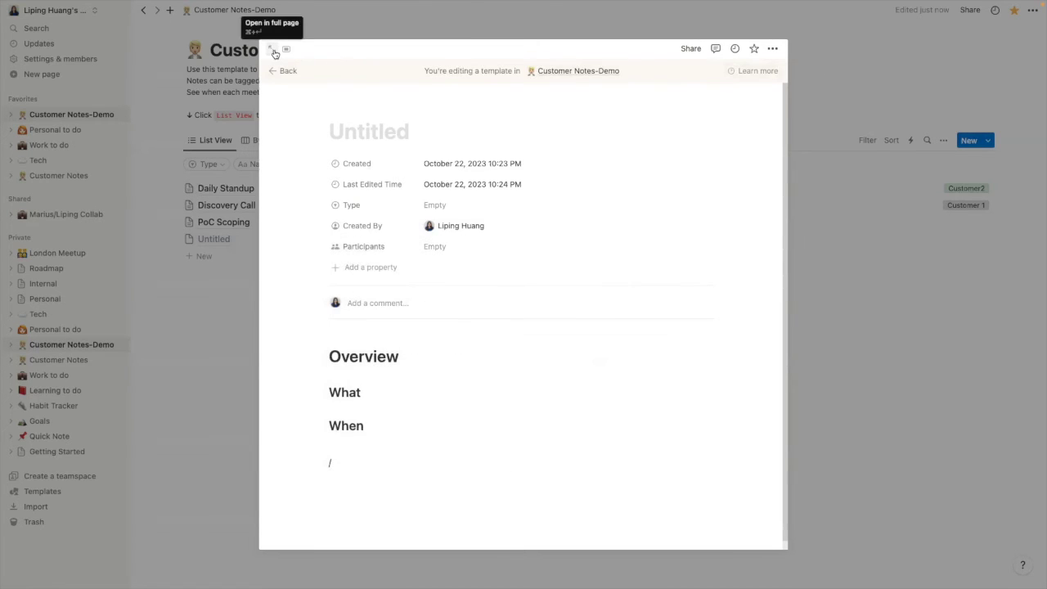
Step: Leave the template and its untitled entry, and check the notes on the By Customer board before returning to List View
{"action": "left_click", "coordinate": [280, 70]}
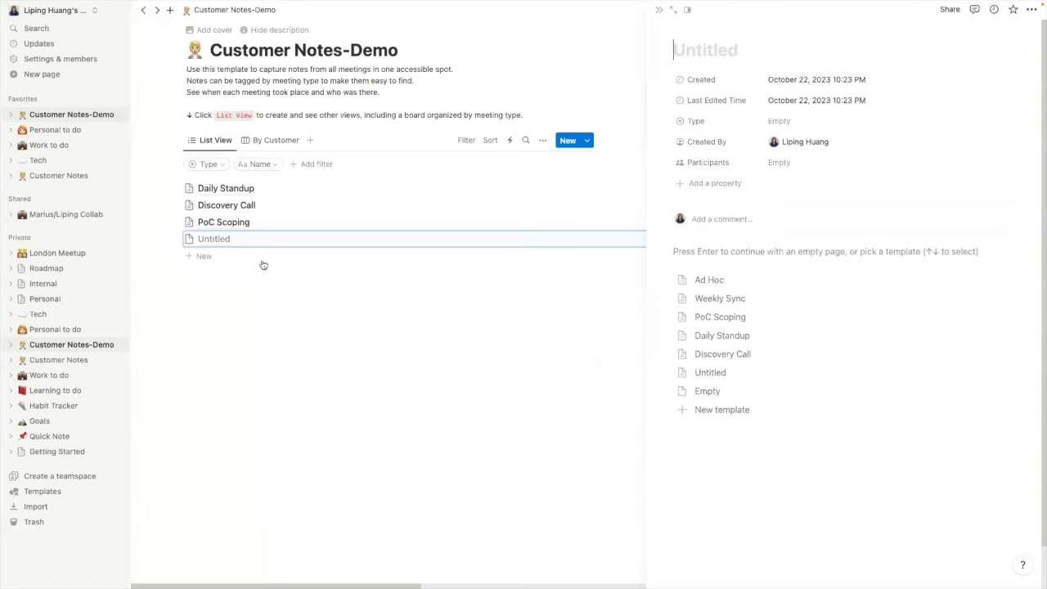
{"action": "key", "text": "Escape"}
{"action": "left_click", "coordinate": [281, 147]}
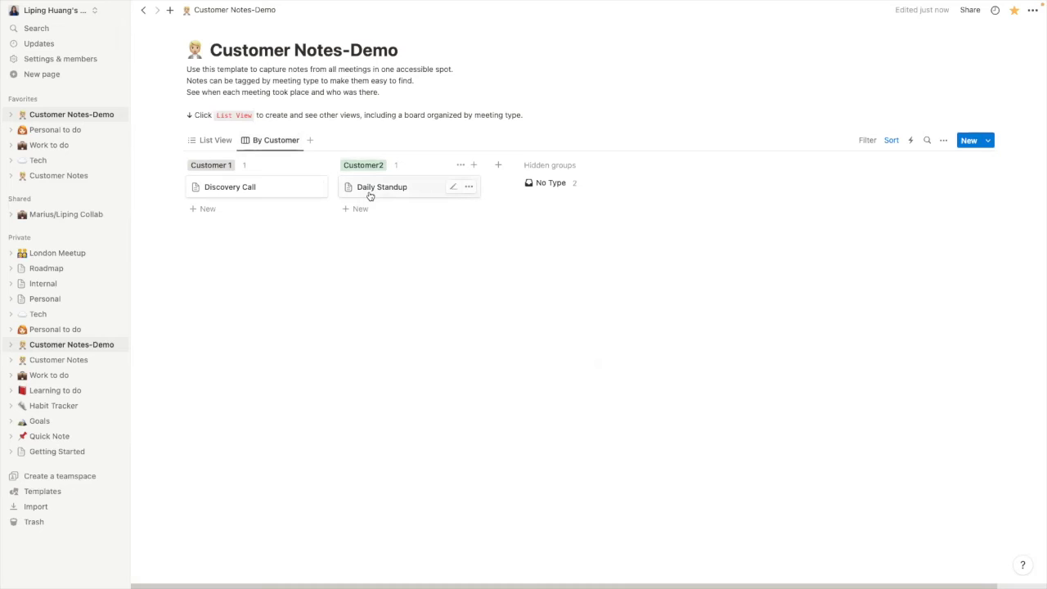
{"action": "left_click", "coordinate": [207, 141]}
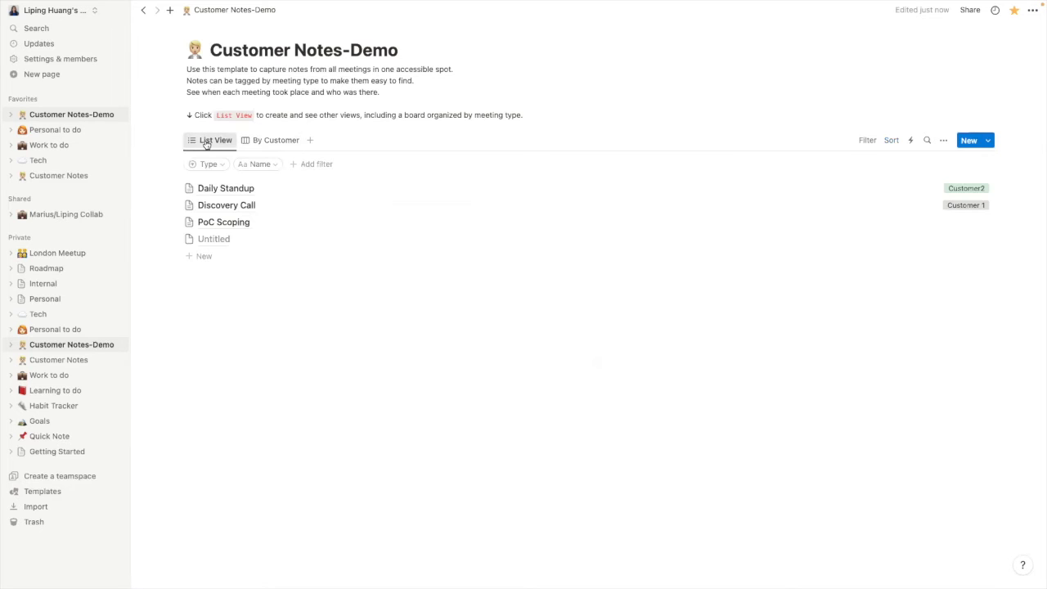
Step: Open the Personal to do board and review the chapter checklist in the GCP Cloud Engineer Cert task
{"action": "left_click", "coordinate": [264, 165]}
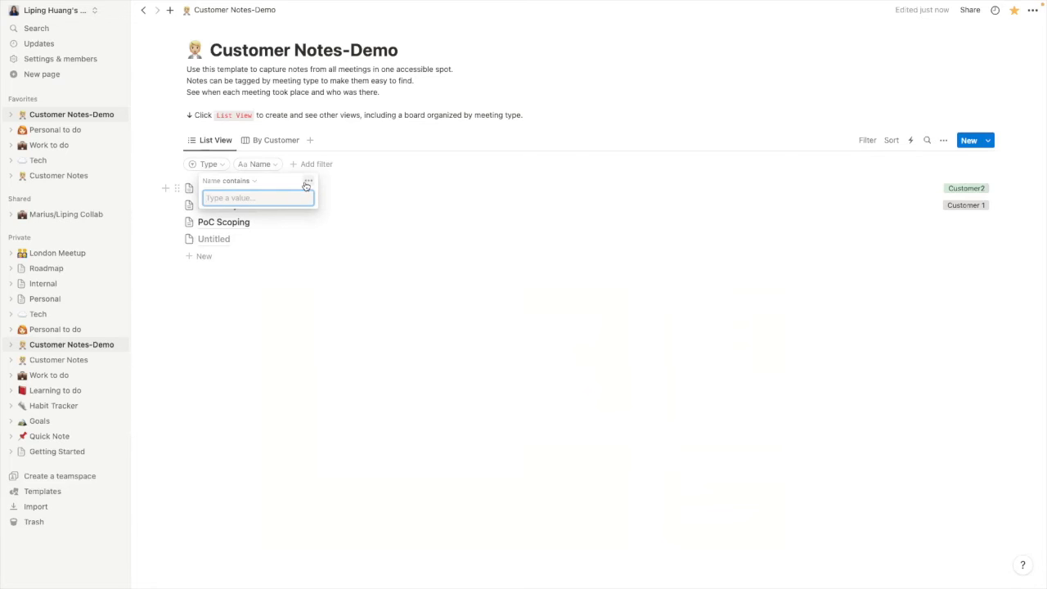
{"action": "left_click", "coordinate": [61, 132]}
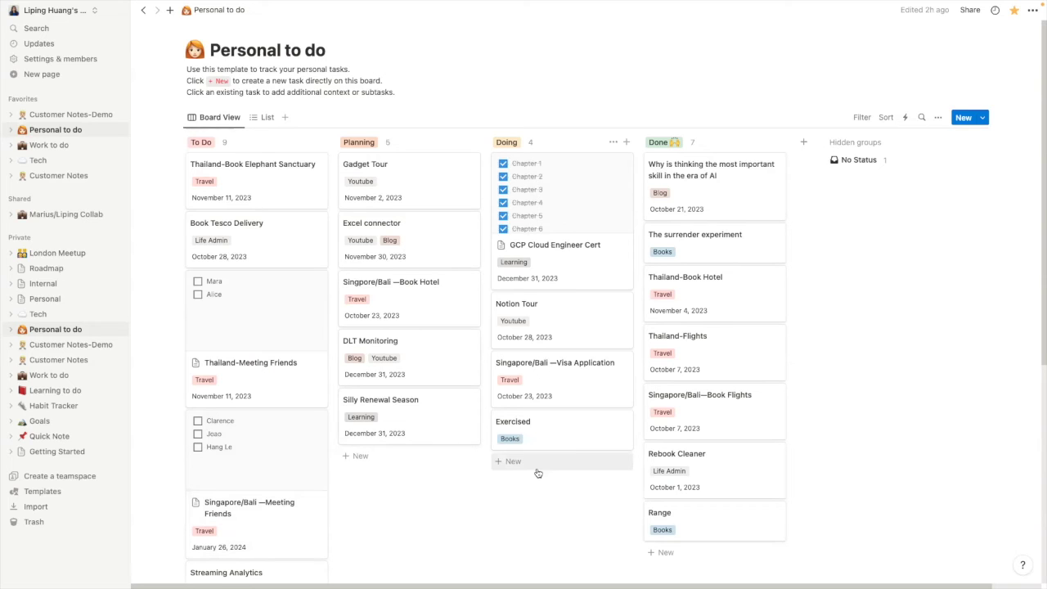
{"action": "left_click", "coordinate": [606, 221]}
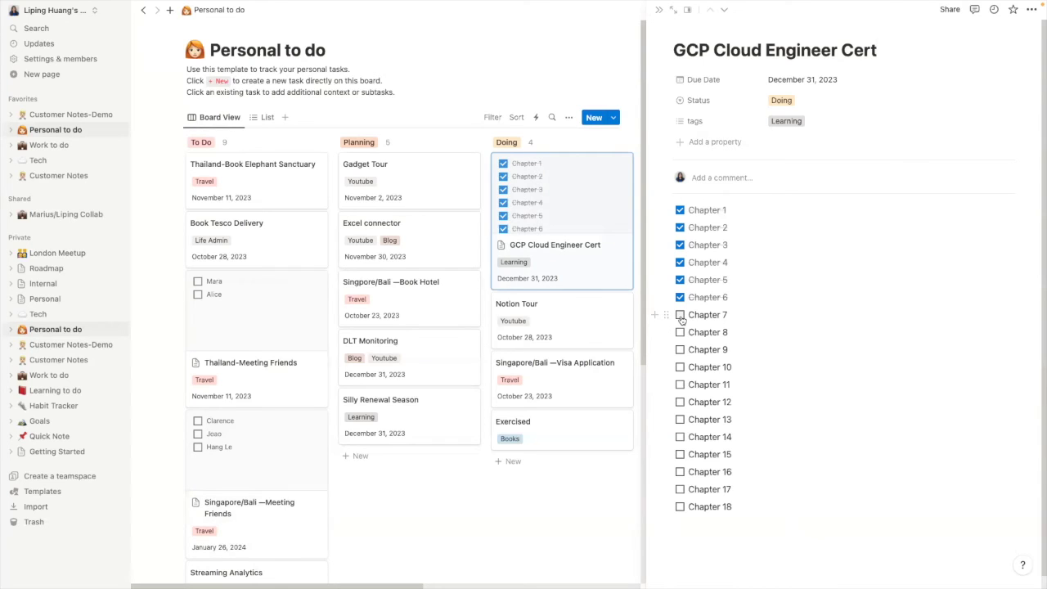
{"action": "mouse_move", "coordinate": [660, 8]}
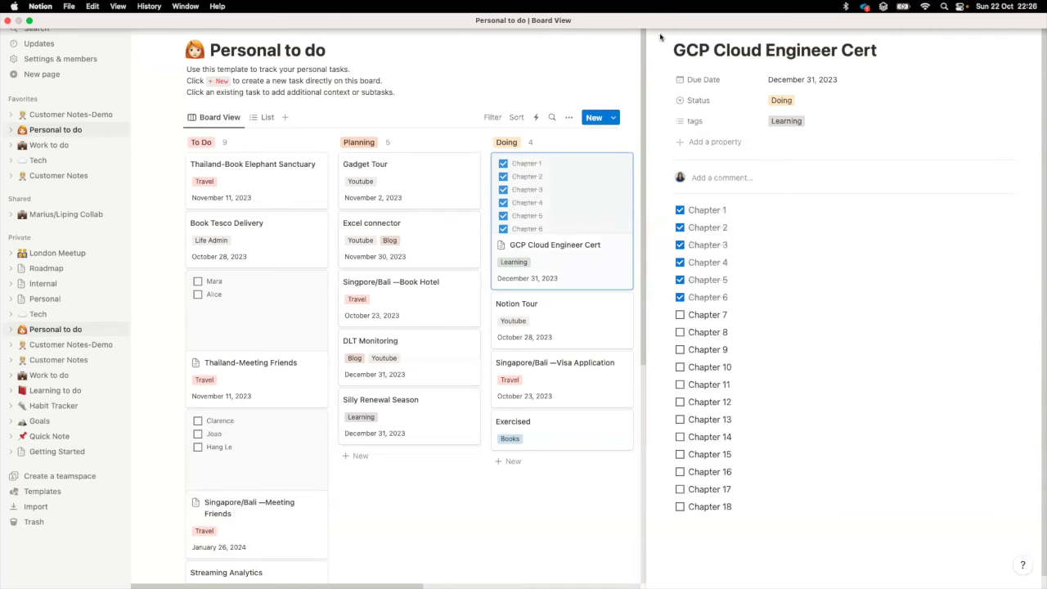
{"action": "key", "text": "Escape"}
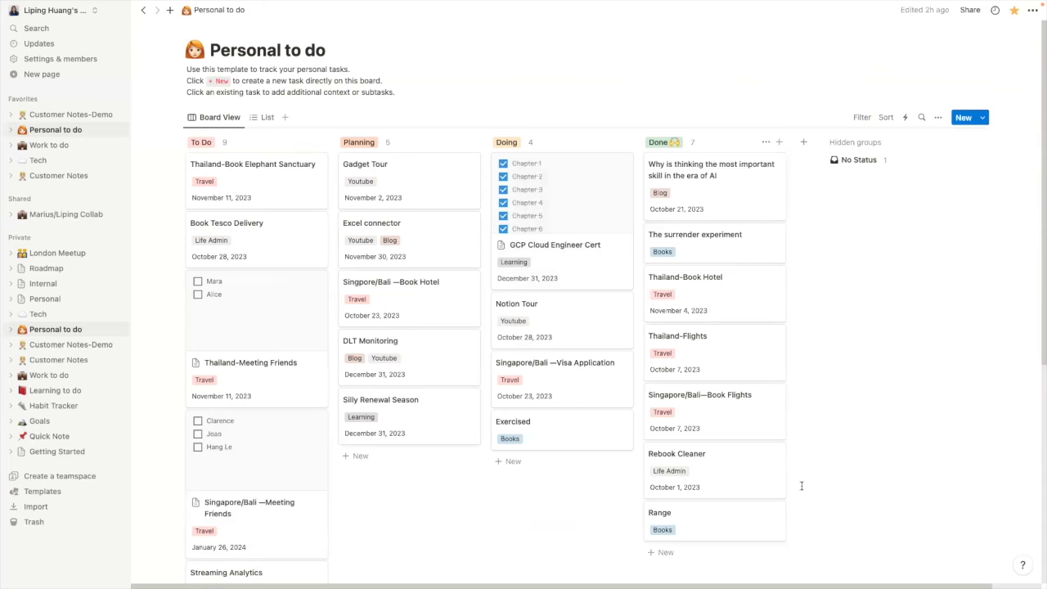
Step: Add a tags filter to the Personal to do board, trying it with Travel and clearing that selection
{"action": "left_click", "coordinate": [859, 118]}
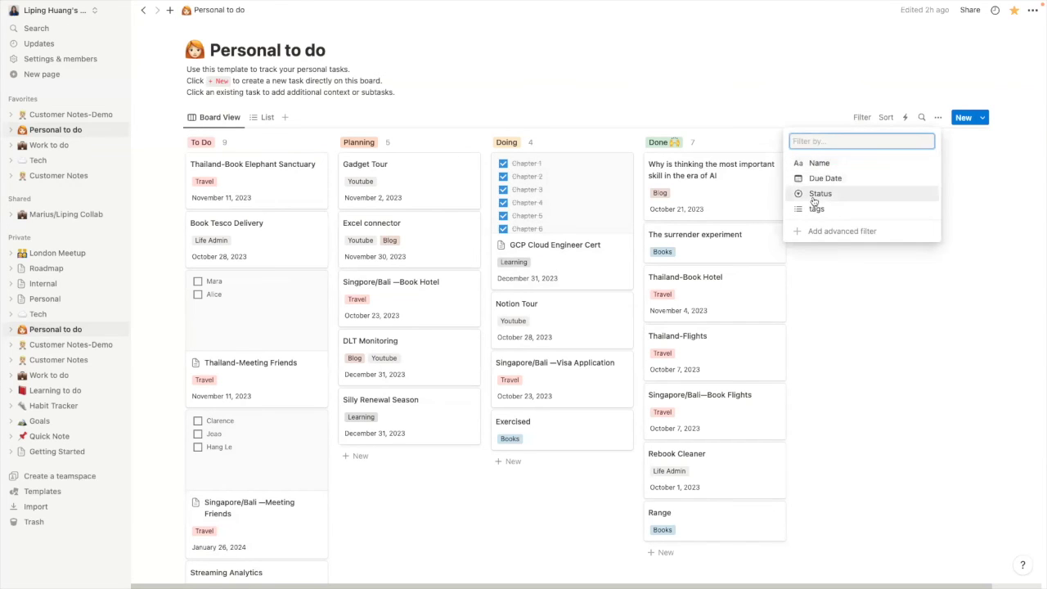
{"action": "left_click", "coordinate": [838, 208]}
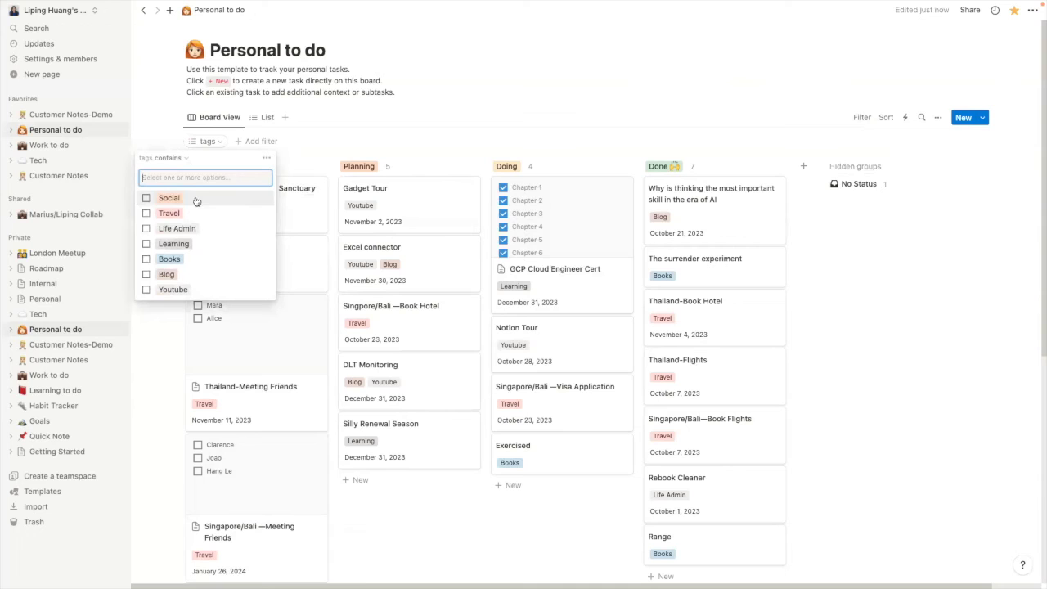
{"action": "left_click", "coordinate": [146, 213]}
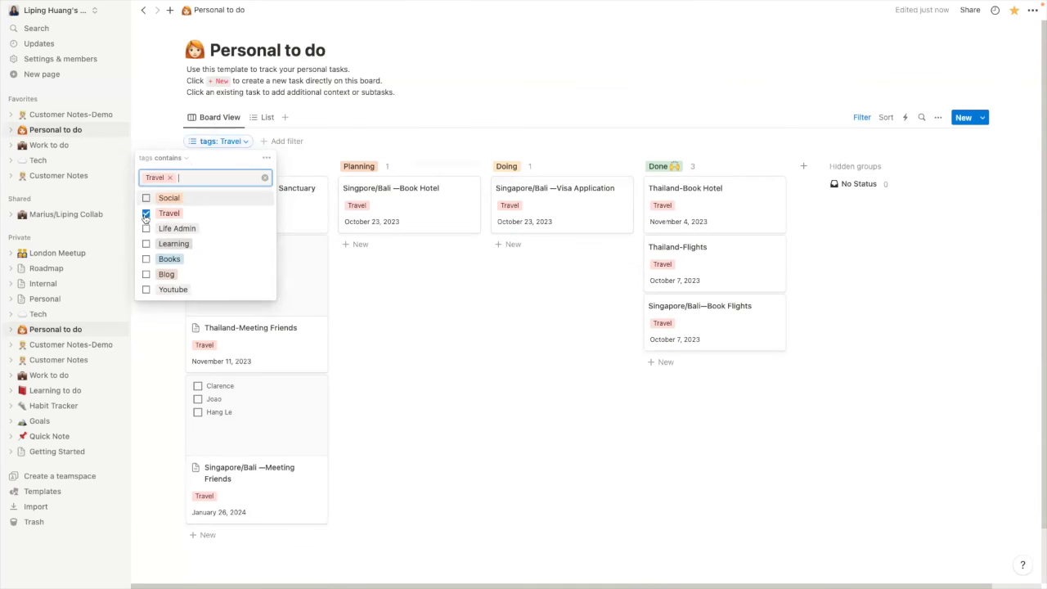
{"action": "left_click", "coordinate": [146, 214]}
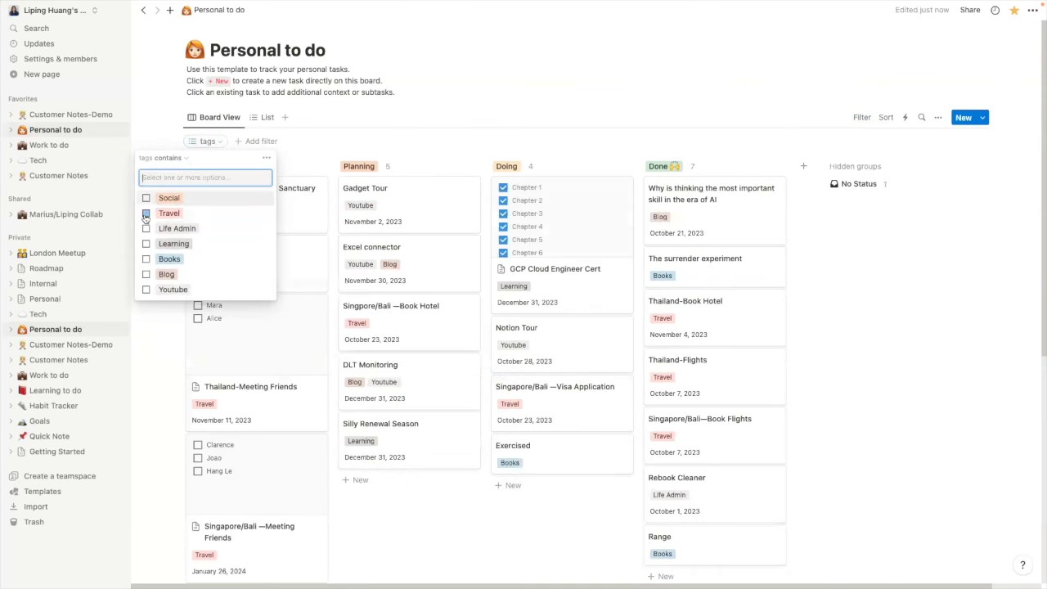
Step: Filter the board by the Books tag and by the Youtube tag in turn, clearing each selection
{"action": "left_click", "coordinate": [145, 259]}
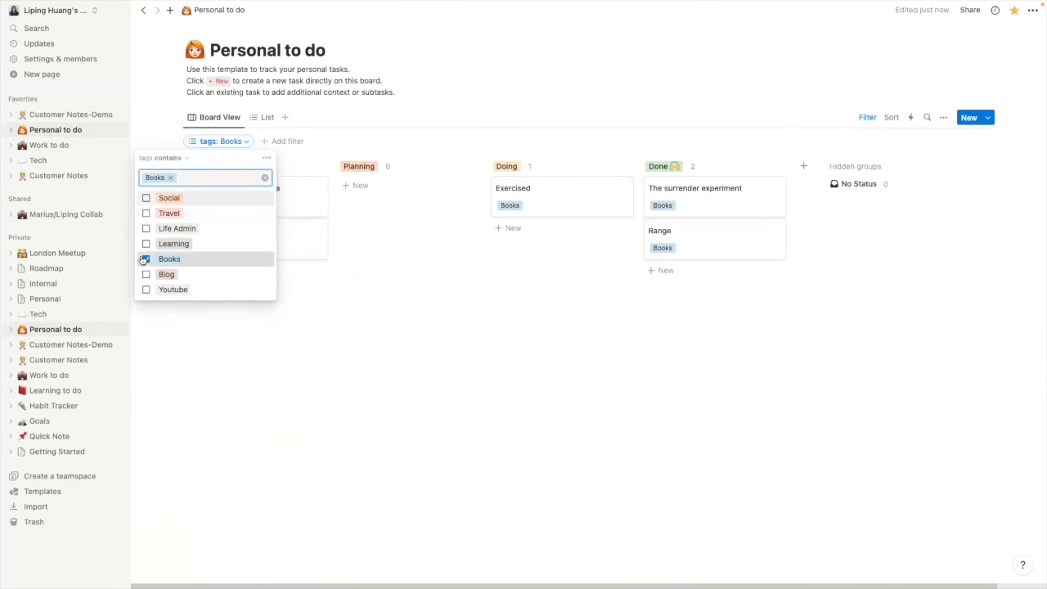
{"action": "left_click", "coordinate": [146, 260]}
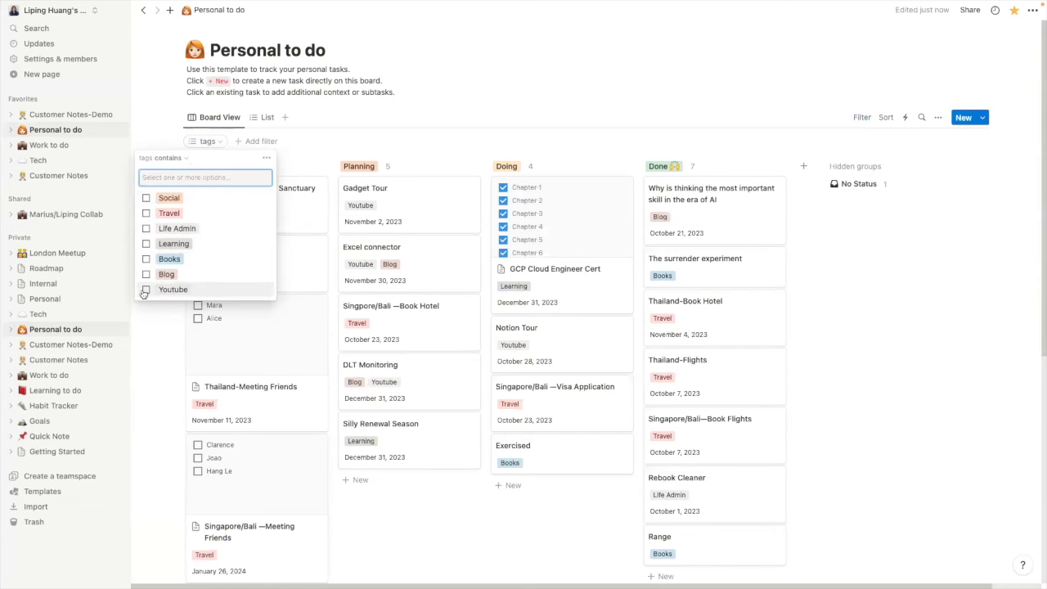
{"action": "left_click", "coordinate": [145, 290]}
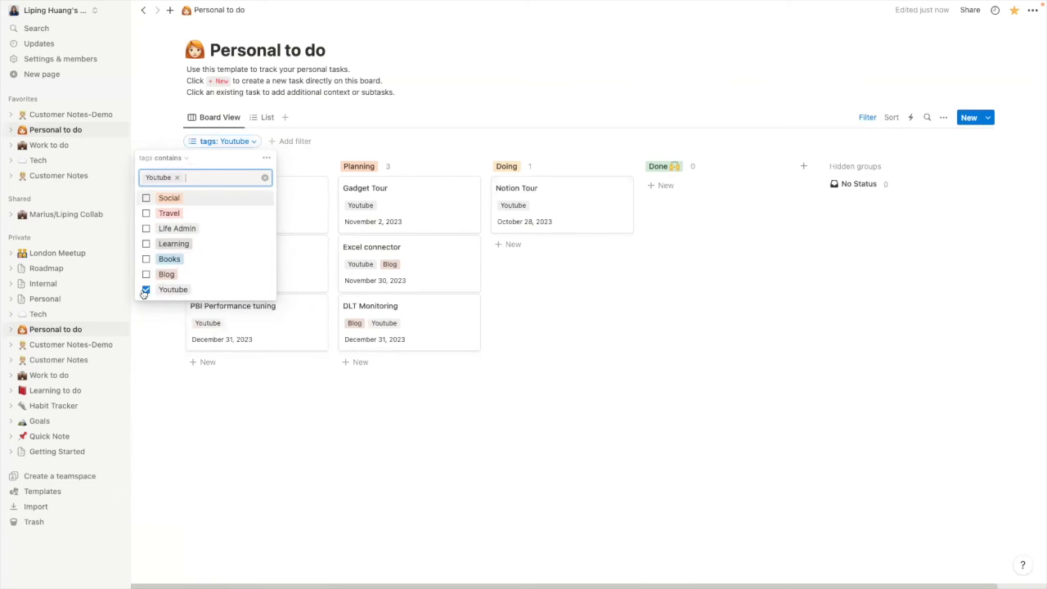
{"action": "left_click", "coordinate": [146, 289]}
Step: Collapse the sidebar, and switch the to-do page to its List view to check the Due Date sort settings
{"action": "left_click", "coordinate": [128, 381]}
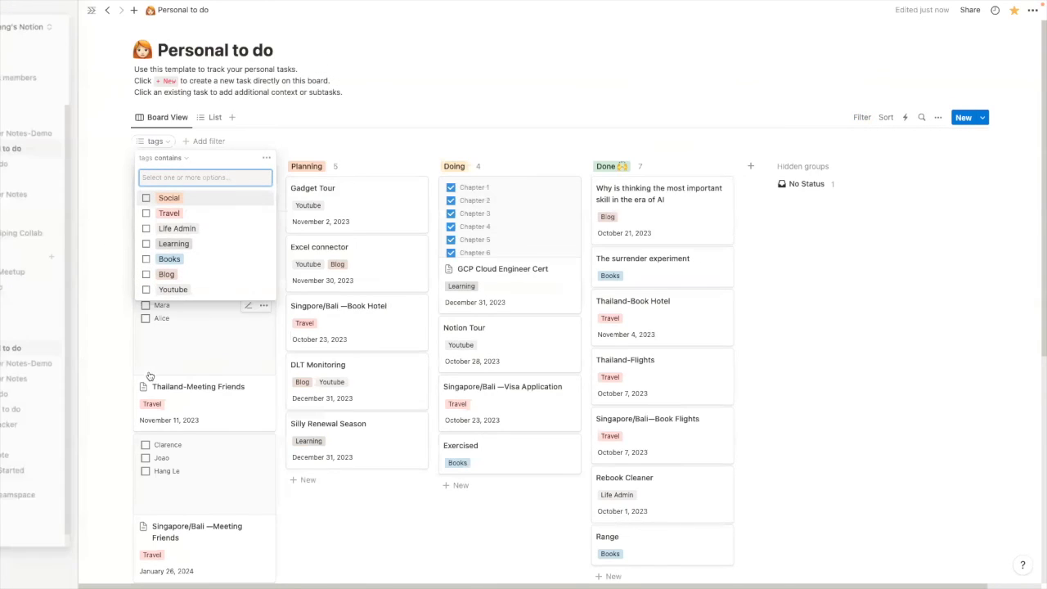
{"action": "left_click", "coordinate": [135, 117]}
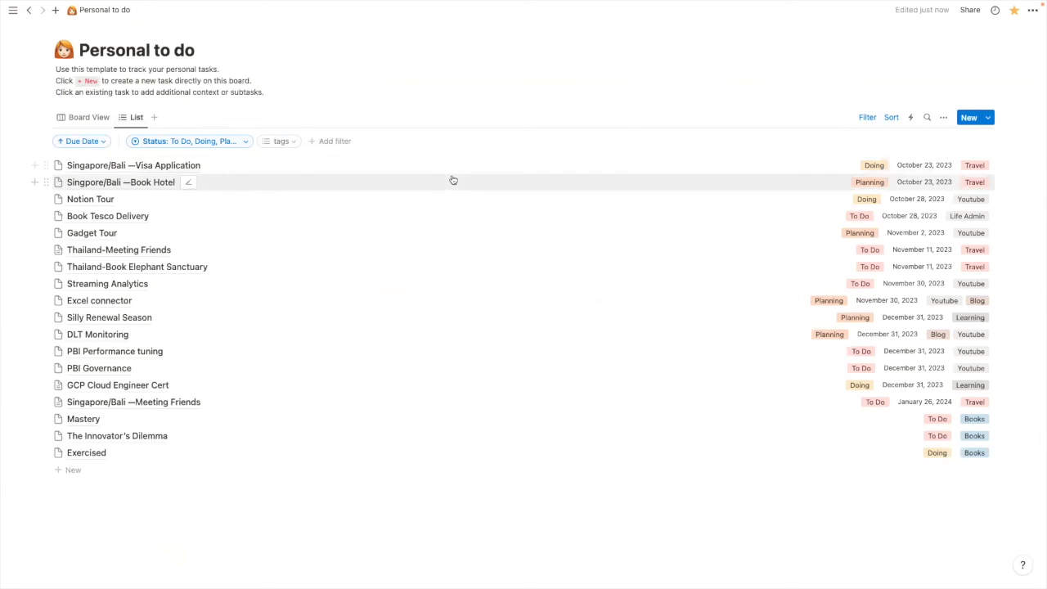
{"action": "left_click", "coordinate": [892, 118]}
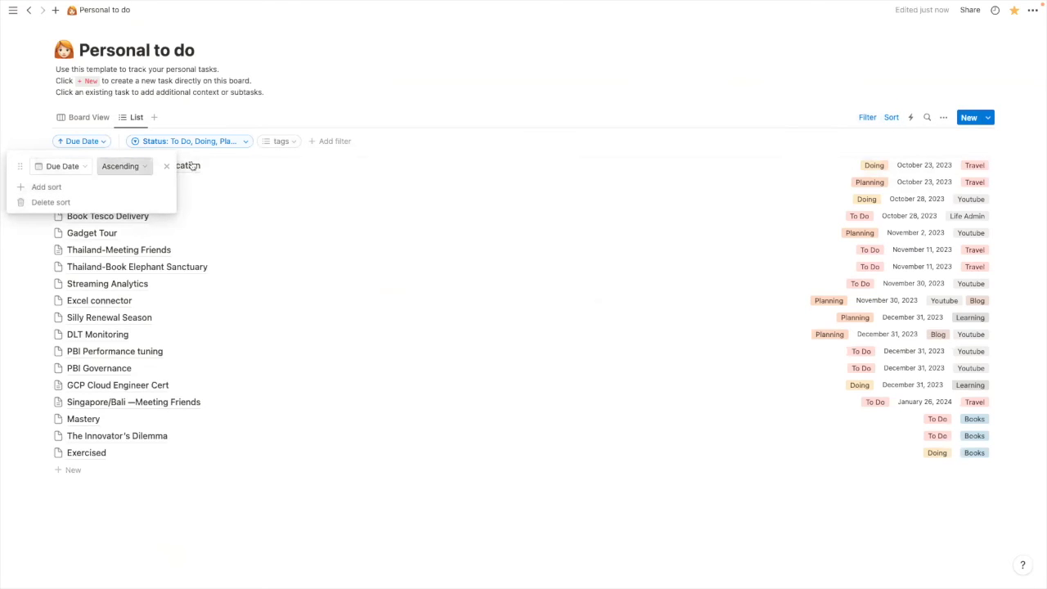
{"action": "left_click", "coordinate": [872, 144]}
Step: Hide the tags property in the List view and close the Exercised task's side page
{"action": "left_click", "coordinate": [945, 118]}
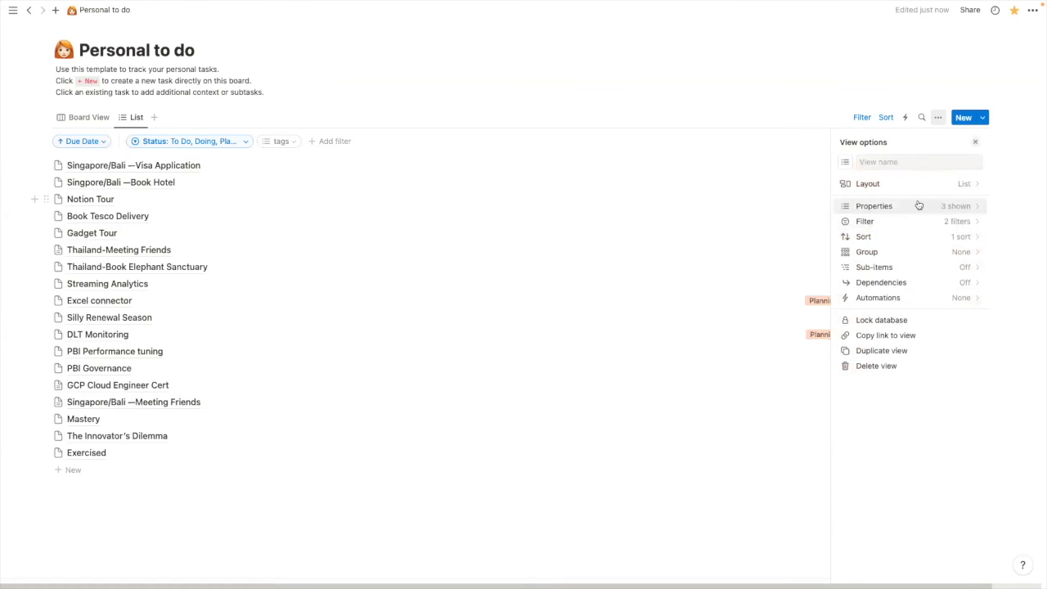
{"action": "left_click", "coordinate": [962, 206]}
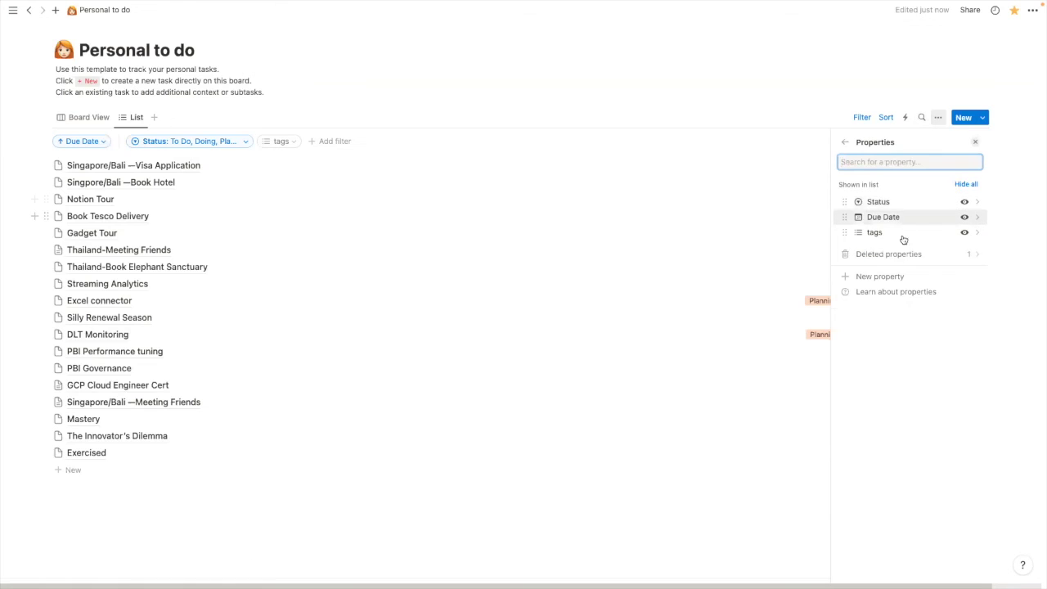
{"action": "left_click", "coordinate": [964, 233]}
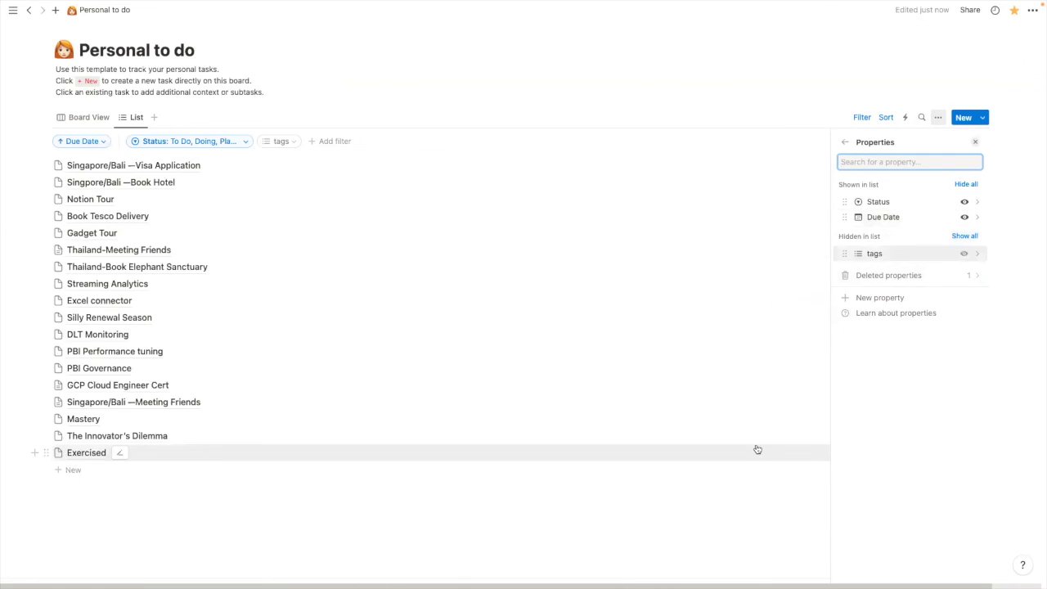
{"action": "left_click", "coordinate": [757, 449]}
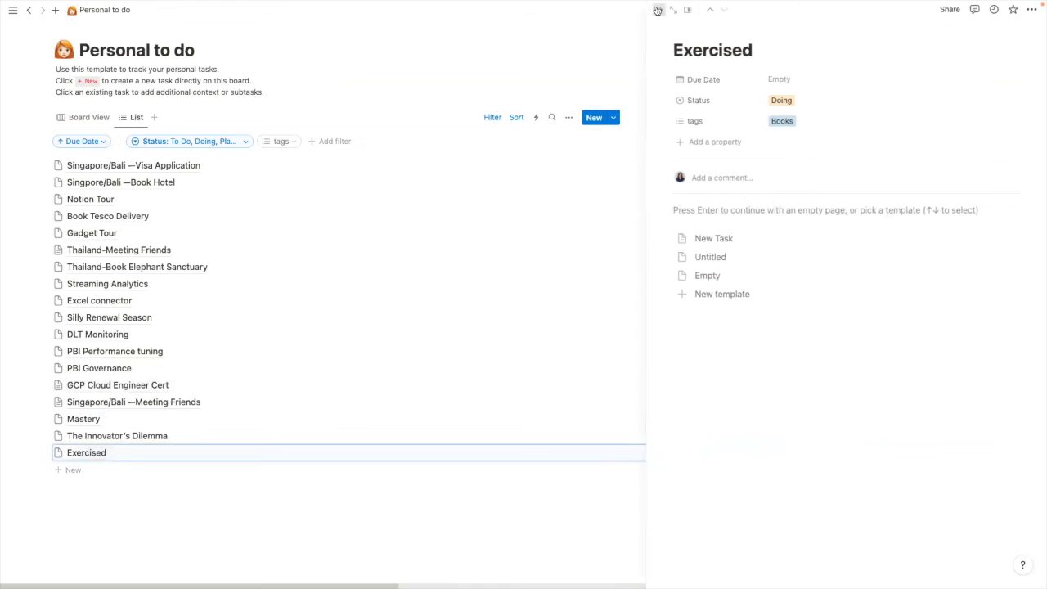
{"action": "left_click", "coordinate": [656, 10]}
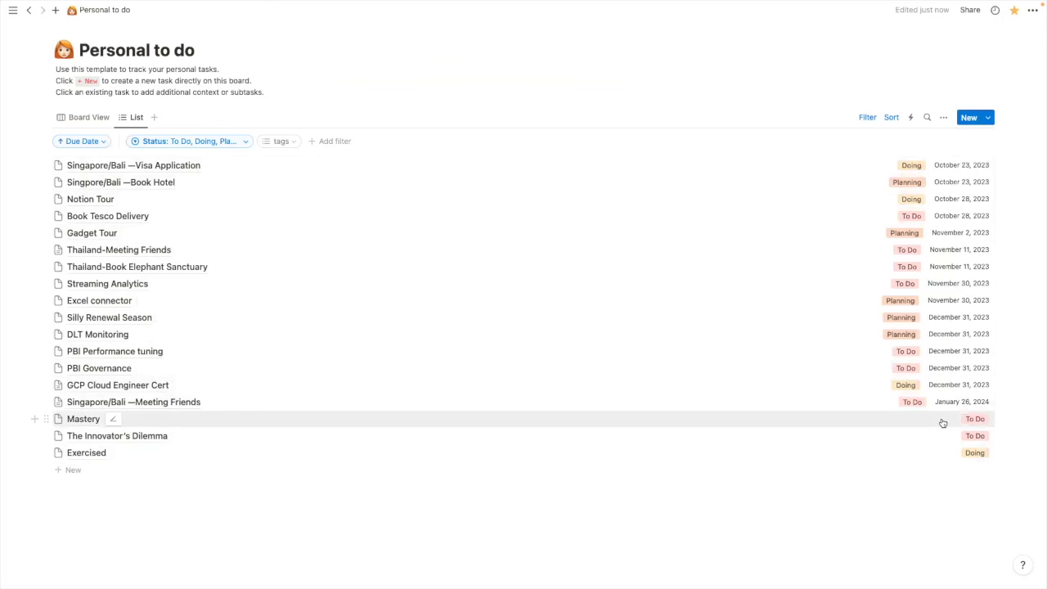
Step: Hide the Status property in the List view so that only Due Date is shown beside each task
{"action": "left_click", "coordinate": [943, 117]}
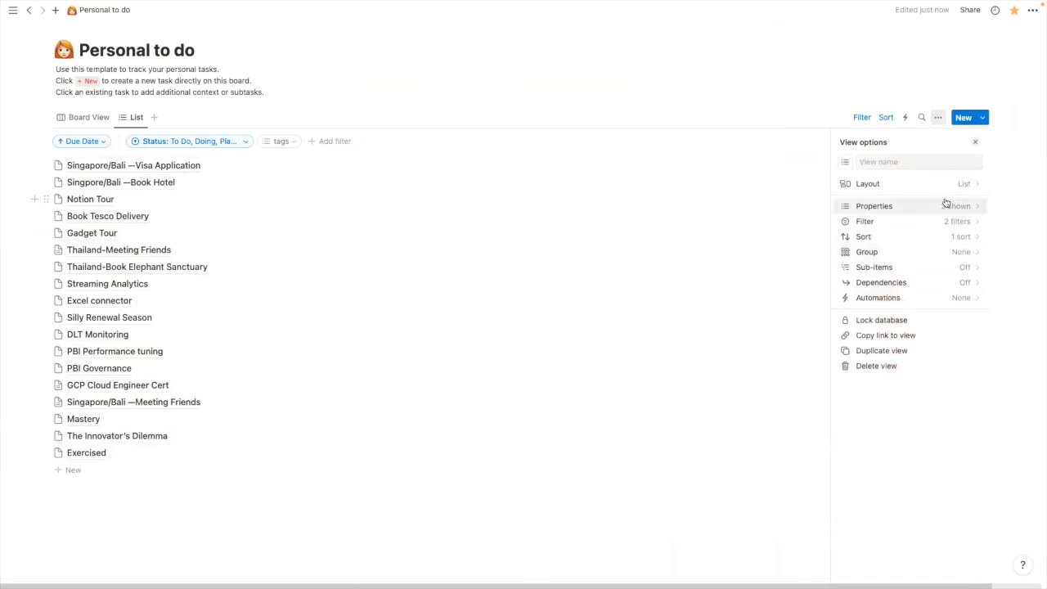
{"action": "left_click", "coordinate": [943, 204]}
{"action": "left_click", "coordinate": [966, 202]}
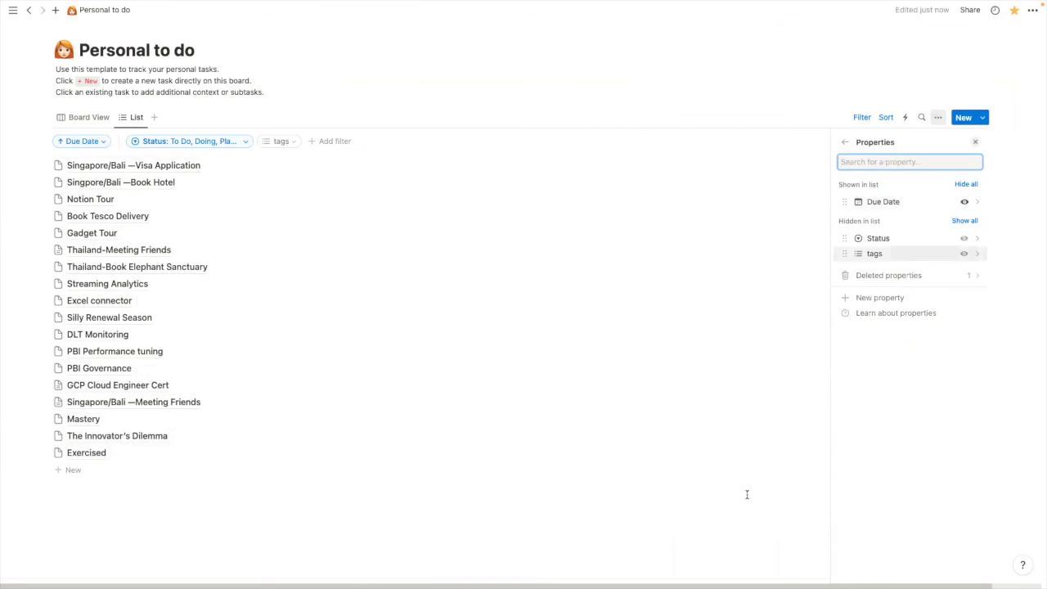
{"action": "left_click", "coordinate": [747, 494]}
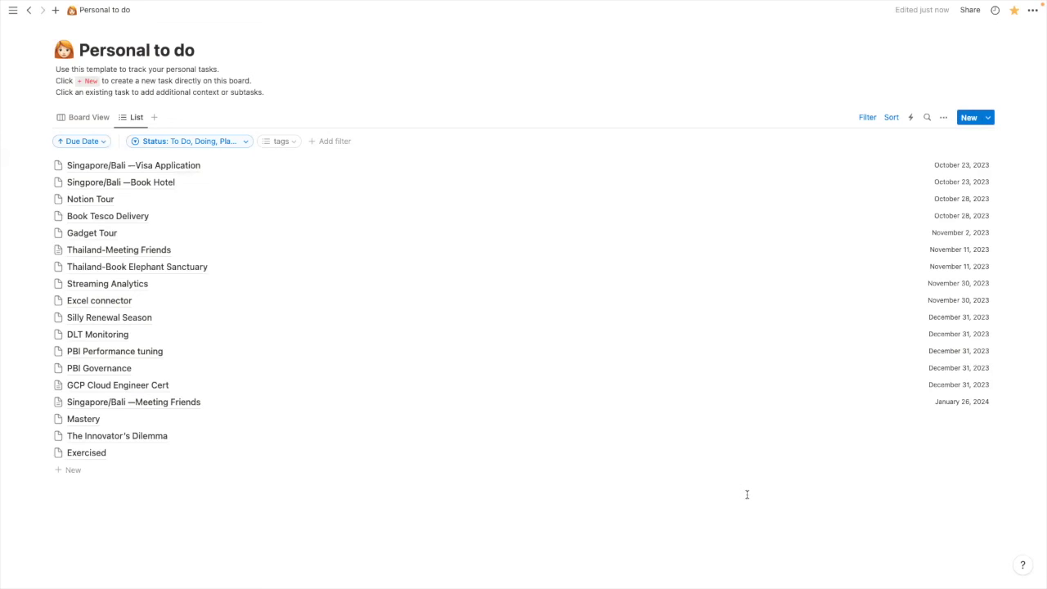
Step: Go to the shared collaboration board and open the PBI template for cost / audit system tables card under Doing
{"action": "mouse_move", "coordinate": [12, 15]}
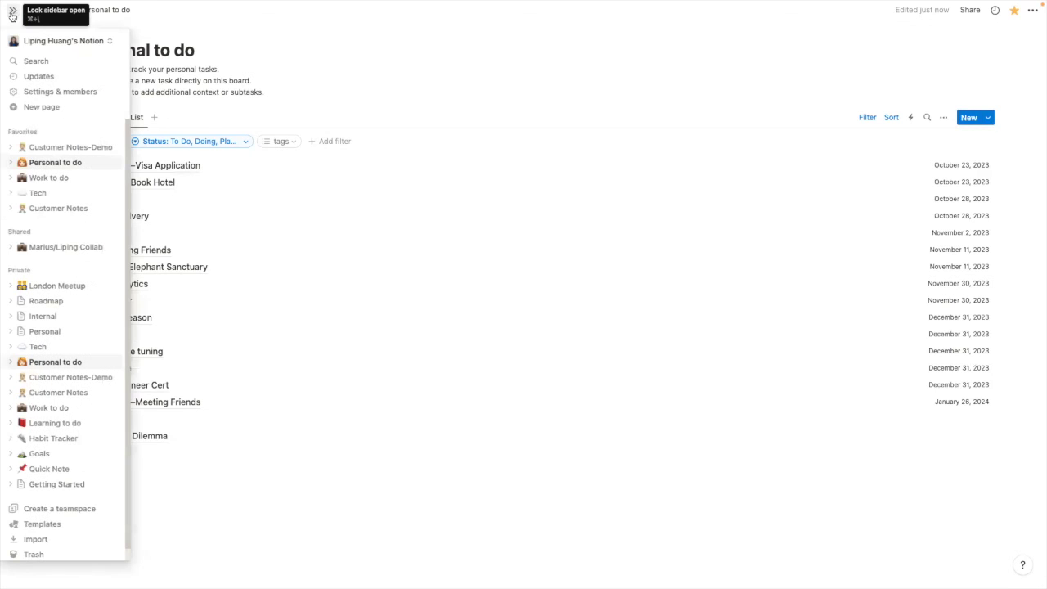
{"action": "left_click", "coordinate": [67, 246]}
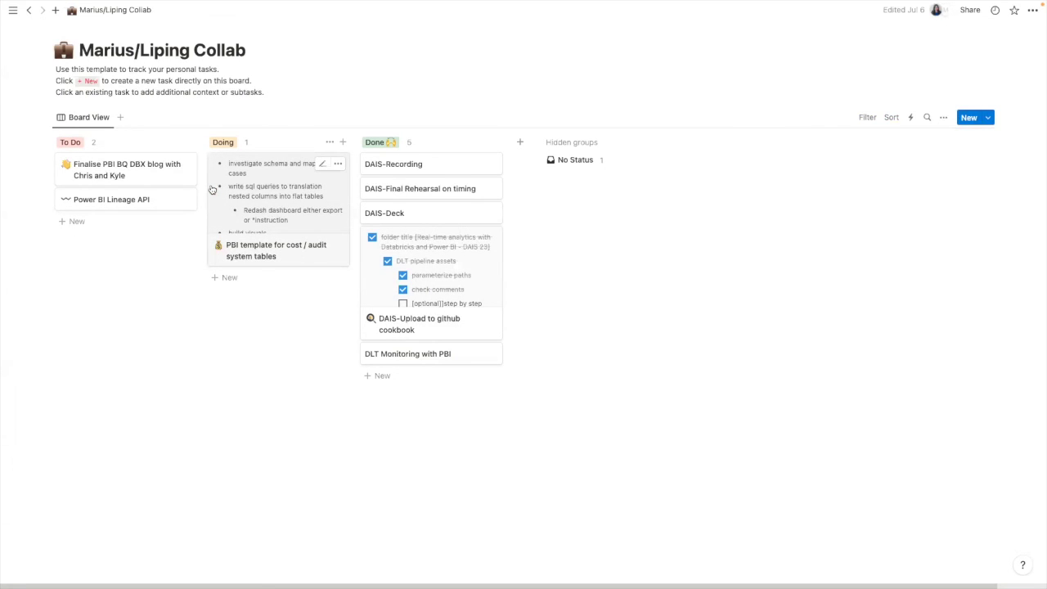
{"action": "left_click", "coordinate": [280, 249]}
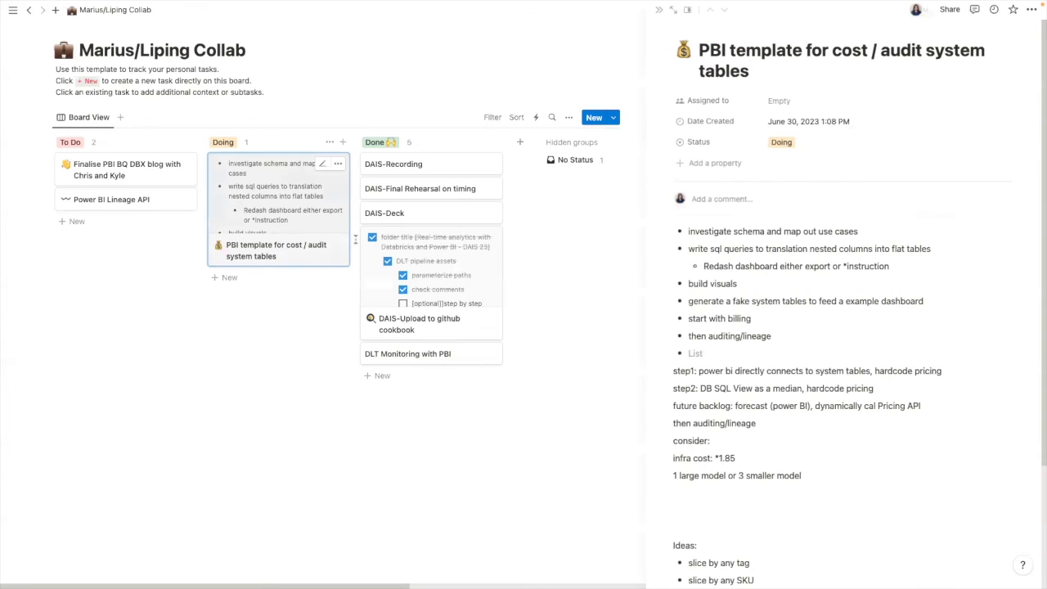
Step: Assign the PBI template card to the collaborator who shares the board and close the card
{"action": "left_click", "coordinate": [780, 100]}
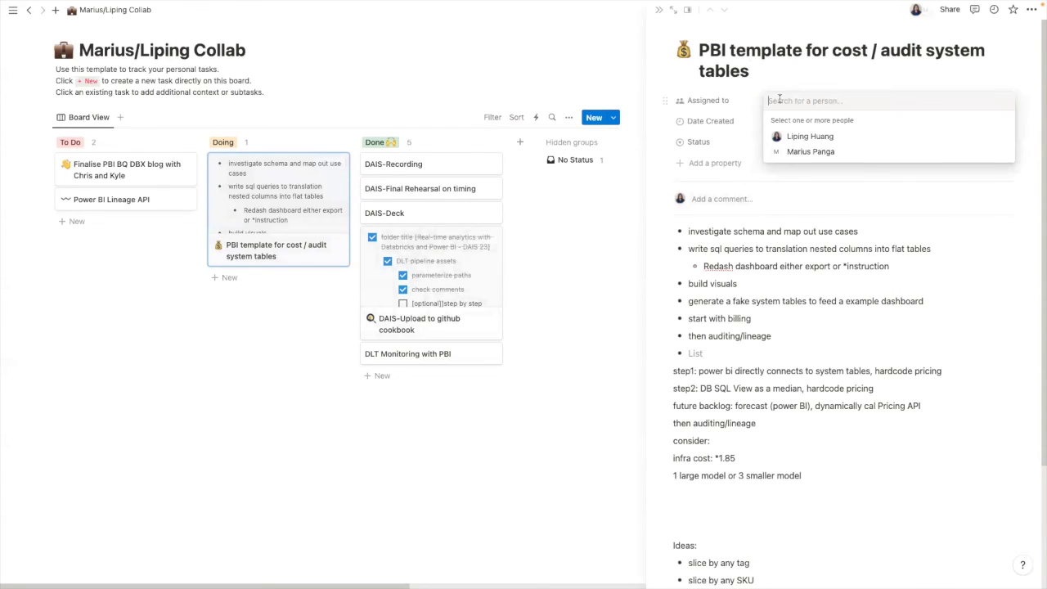
{"action": "left_click", "coordinate": [797, 151]}
{"action": "left_click", "coordinate": [837, 175]}
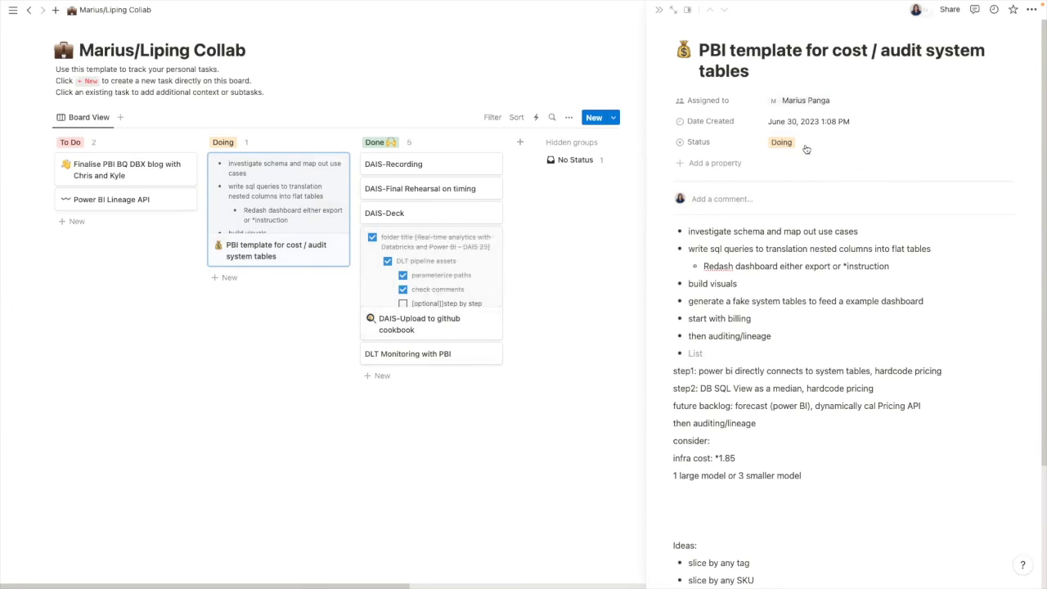
{"action": "left_click", "coordinate": [661, 11]}
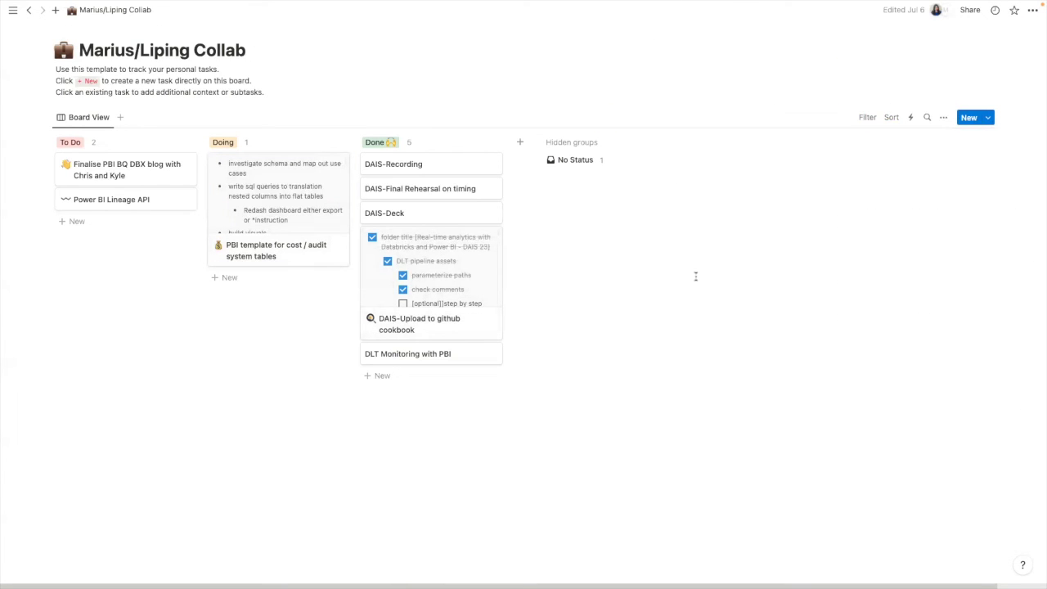
Step: Browse the emojis available as an icon for the PBI template card in the Doing column
{"action": "left_click", "coordinate": [220, 246]}
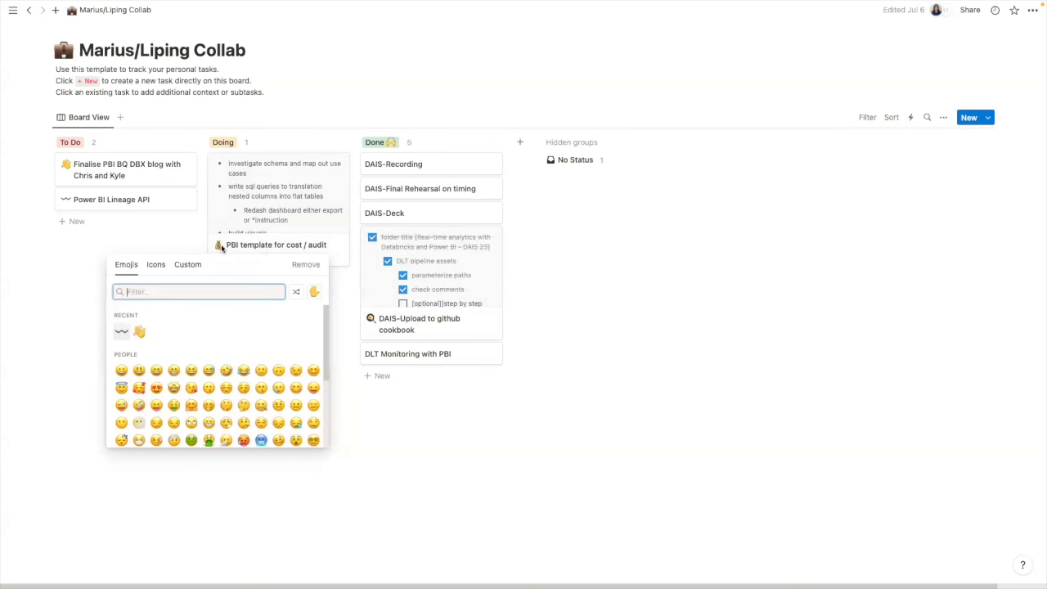
{"action": "scroll", "coordinate": [274, 368], "scroll_direction": "down", "scroll_amount": 3}
{"action": "scroll", "coordinate": [274, 370], "scroll_direction": "down", "scroll_amount": 3}
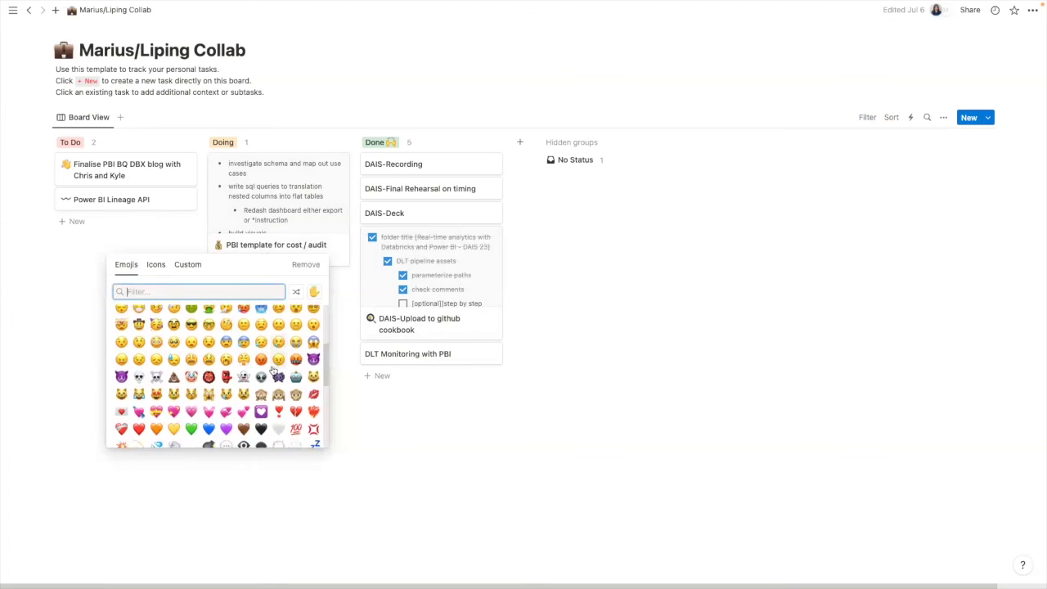
{"action": "scroll", "coordinate": [274, 369], "scroll_direction": "up", "scroll_amount": 2}
{"action": "scroll", "coordinate": [274, 370], "scroll_direction": "up", "scroll_amount": 3}
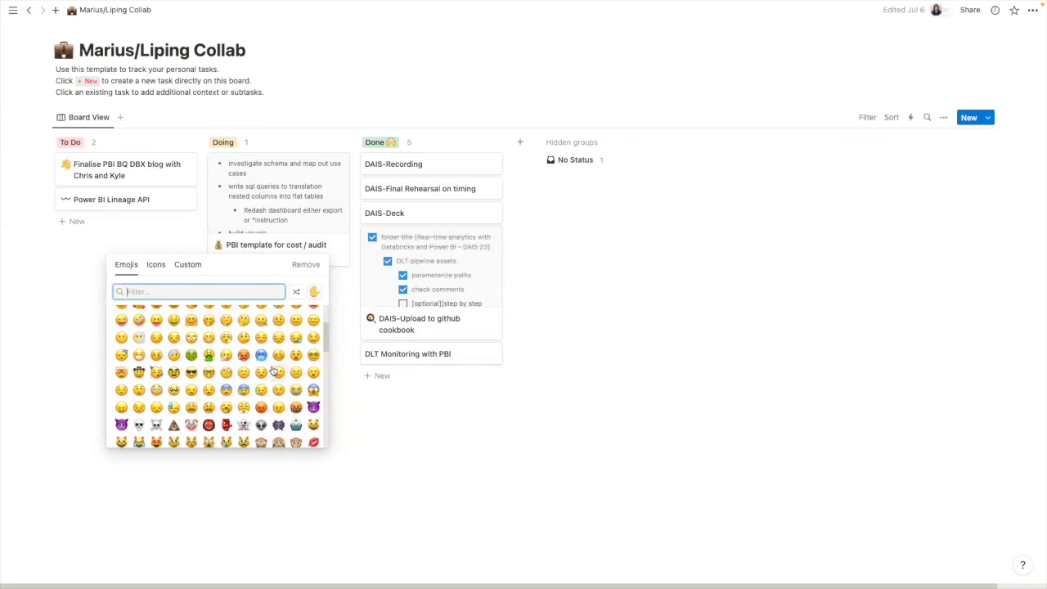
{"action": "scroll", "coordinate": [274, 370], "scroll_direction": "up", "scroll_amount": 3}
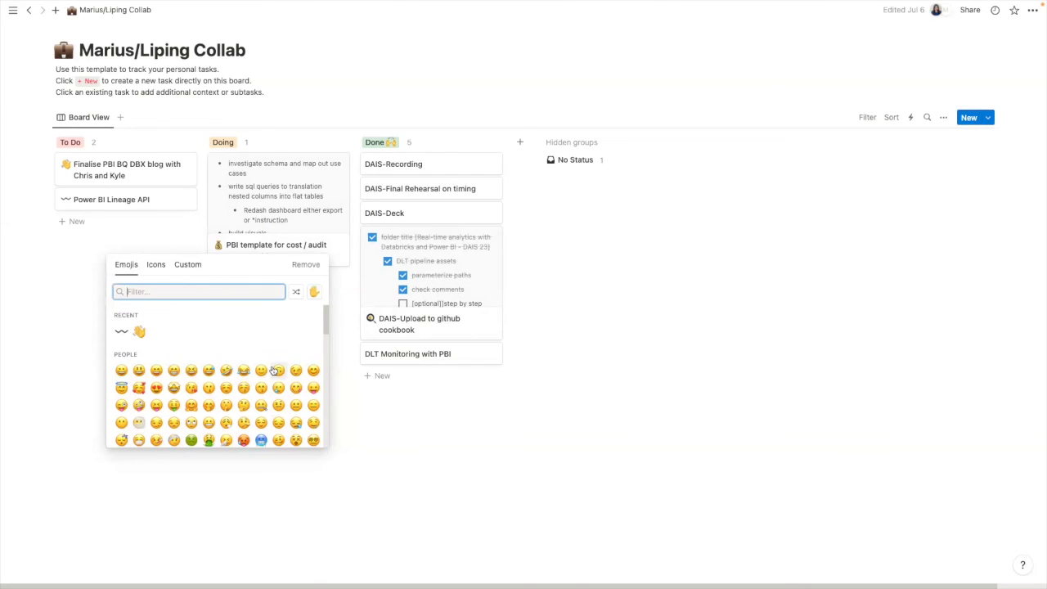
{"action": "scroll", "coordinate": [274, 370], "scroll_direction": "down", "scroll_amount": 2}
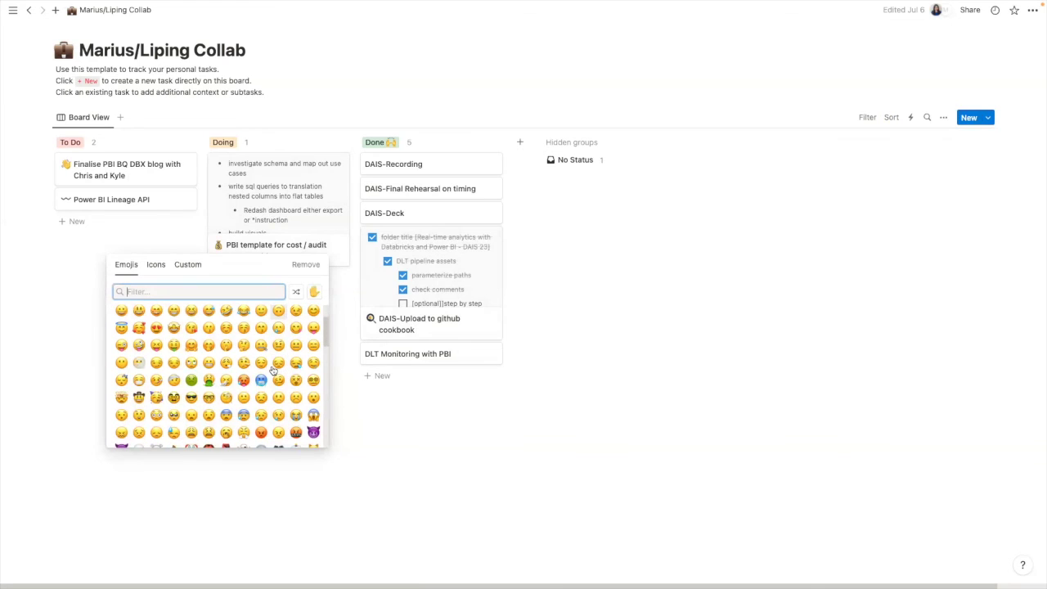